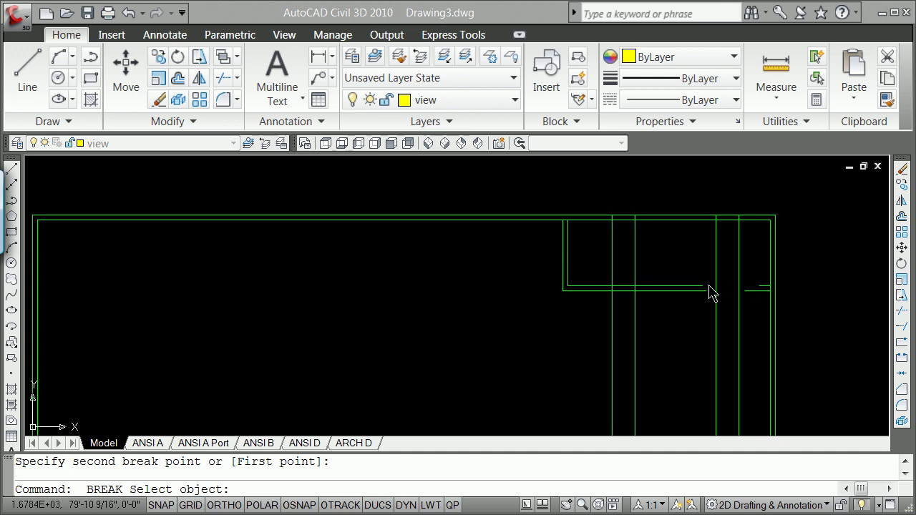
# - Fillet the right line of the right door opening to both lines of the short wall stub with radius 0
pyautogui.scroll(3, 736, 286)
pyautogui.scroll(-2, 763, 292)
pyautogui.press('Escape')
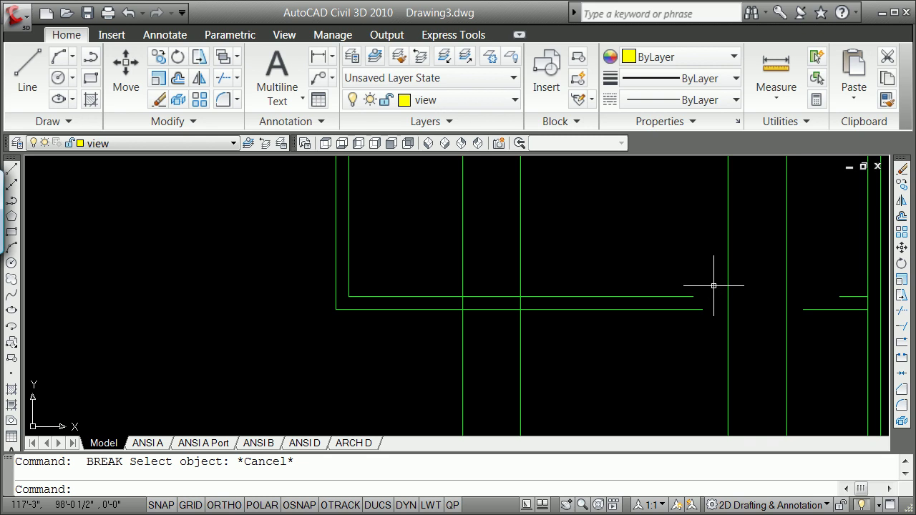
pyautogui.write('f')
pyautogui.press('Return')
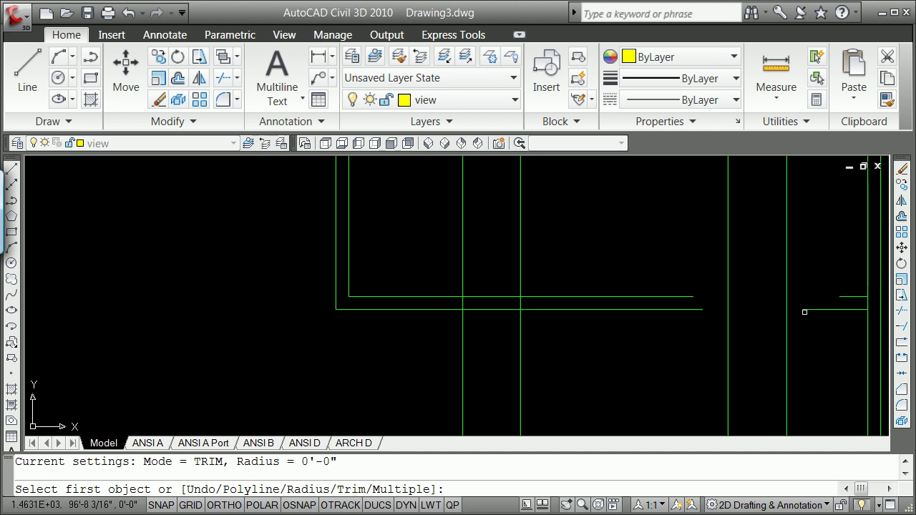
pyautogui.click(790, 298)
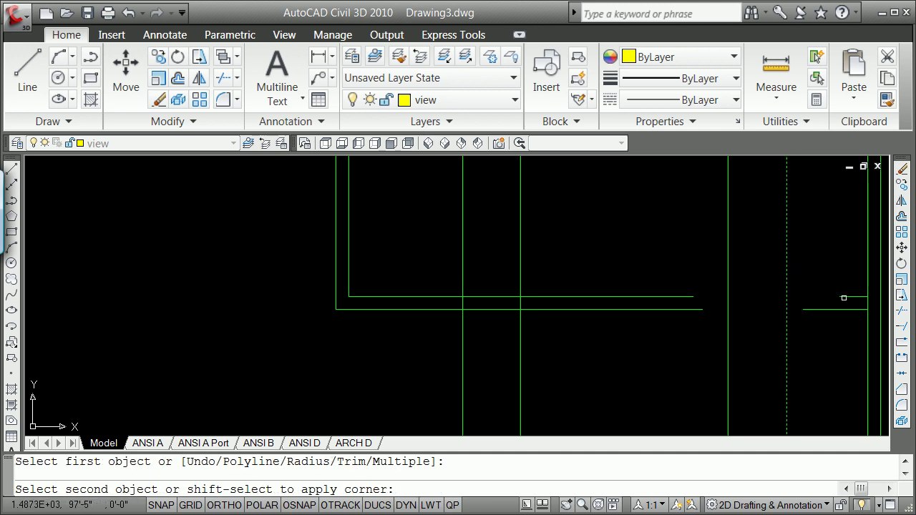
pyautogui.click(843, 299)
pyautogui.press('Return')
pyautogui.click(786, 304)
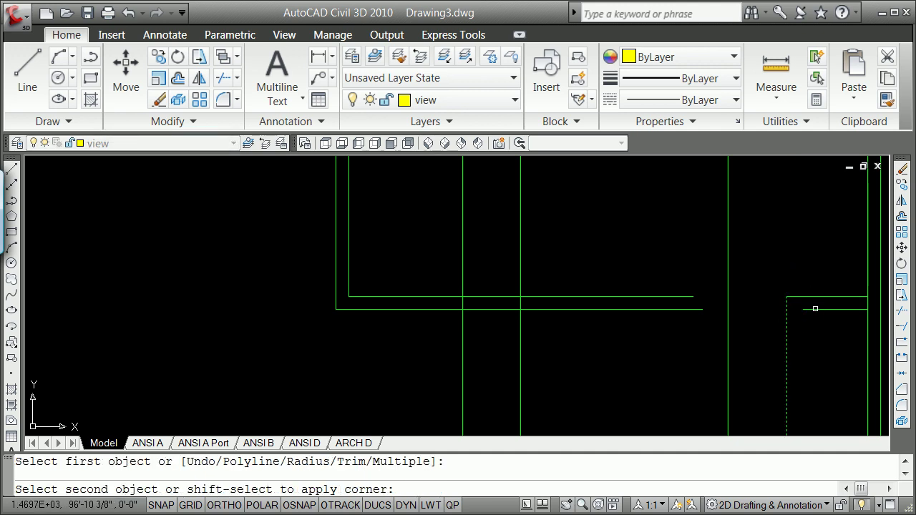
pyautogui.click(812, 309)
# - Fillet both partition wall lines to the left line of the right door opening to cap the wall end
pyautogui.press('Return')
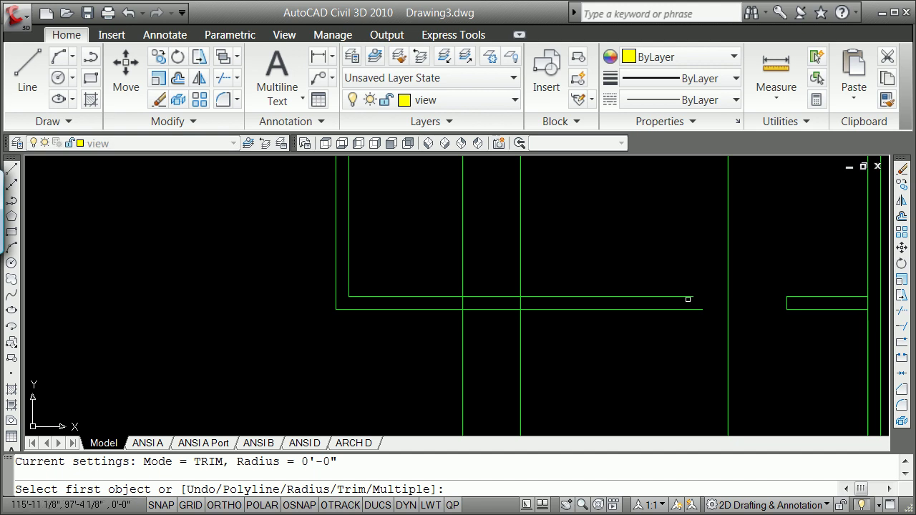
pyautogui.click(689, 297)
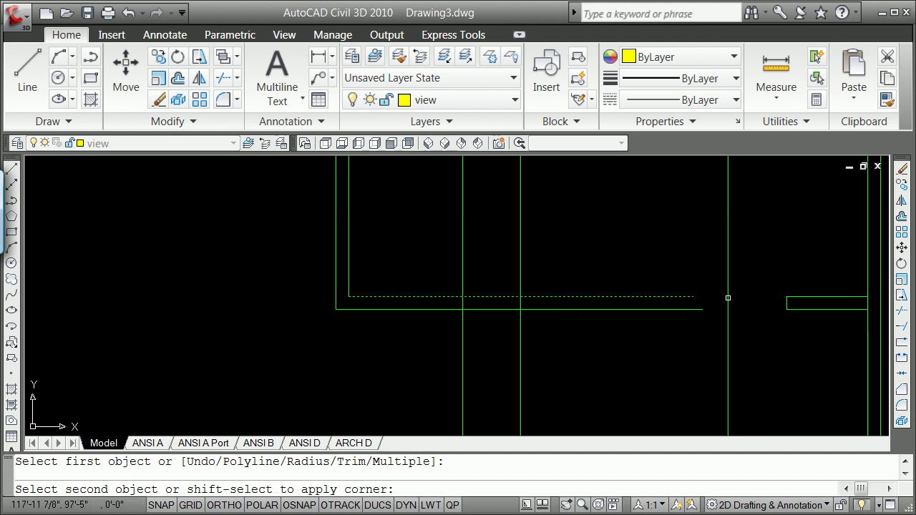
pyautogui.click(728, 302)
pyautogui.press('Return')
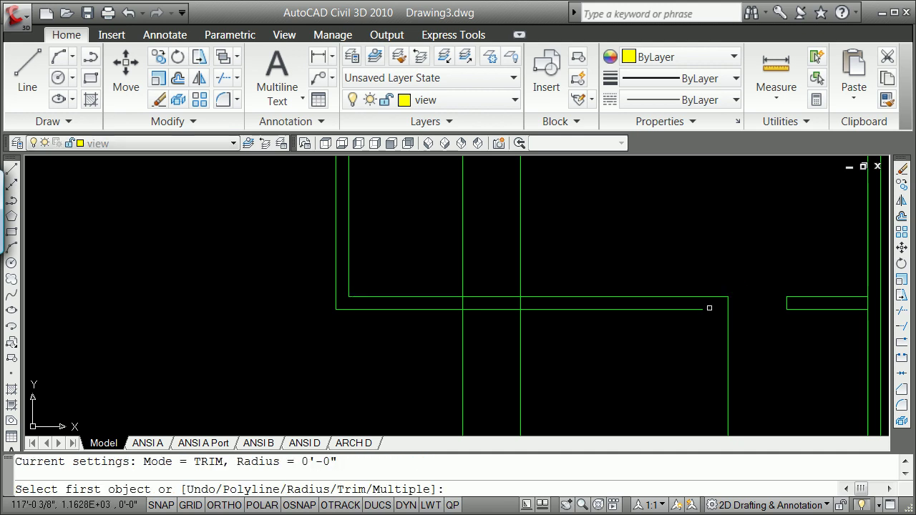
pyautogui.click(702, 309)
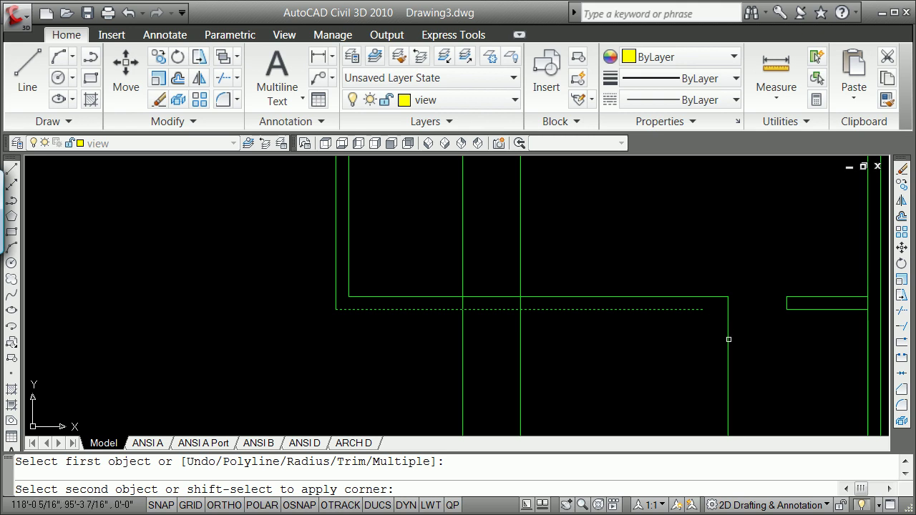
pyautogui.click(727, 304)
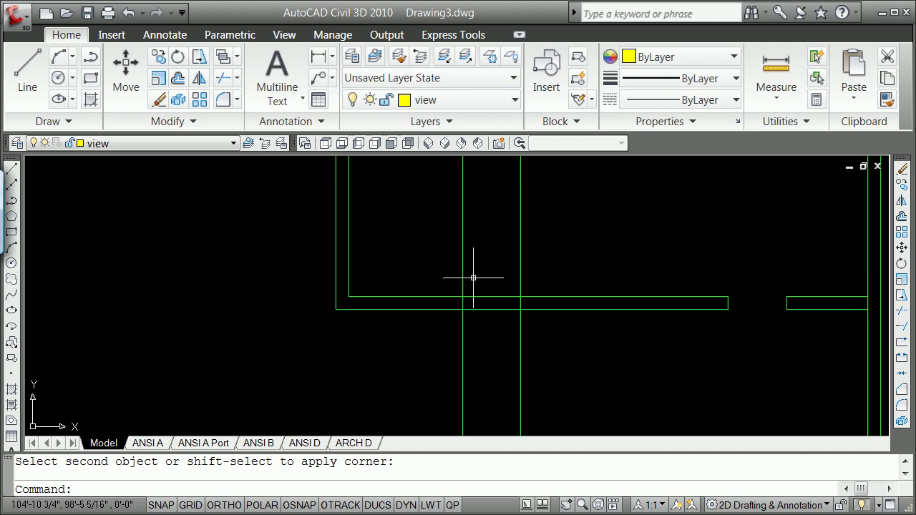
# - Trim both partition wall lines between the two vertical lines of the left door opening
pyautogui.press('Return')
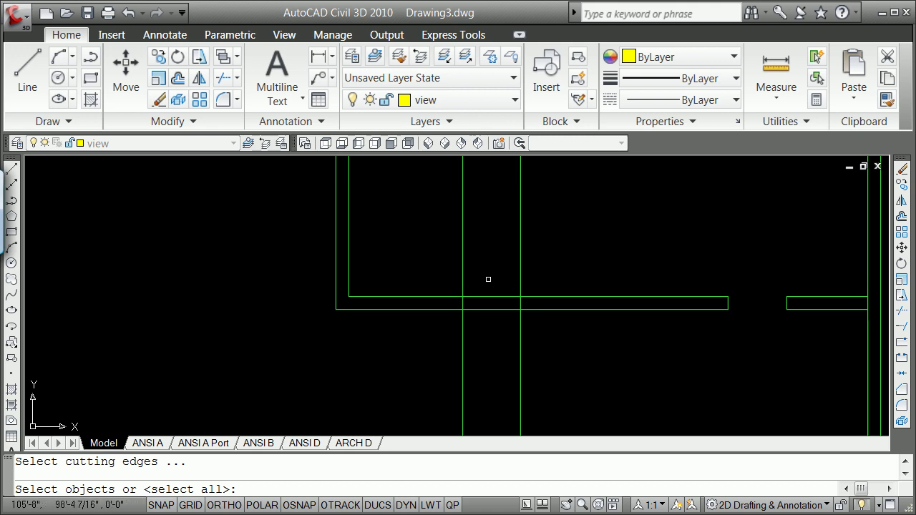
pyautogui.press('Return')
pyautogui.click(485, 297)
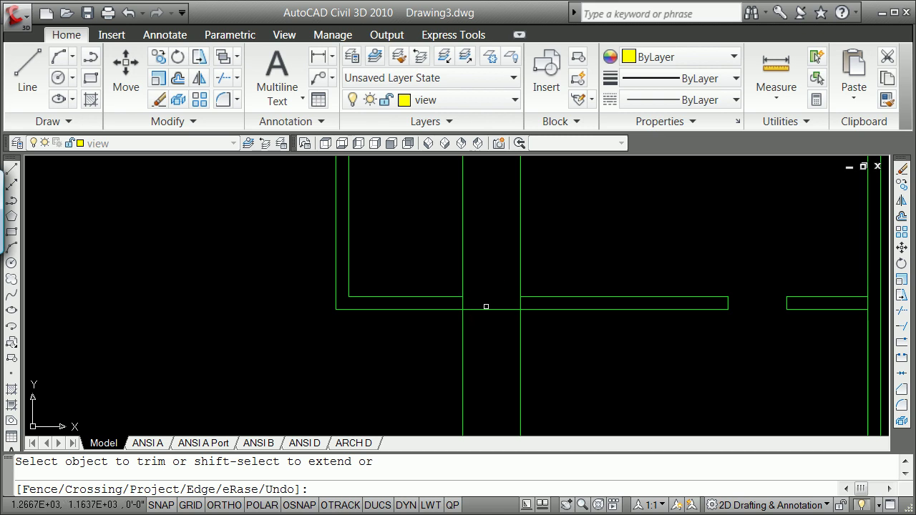
pyautogui.click(487, 309)
pyautogui.press('Return')
# - Trim the left door opening's two vertical lines above and below the partition wall, leaving only the wall end caps
pyautogui.press('Return')
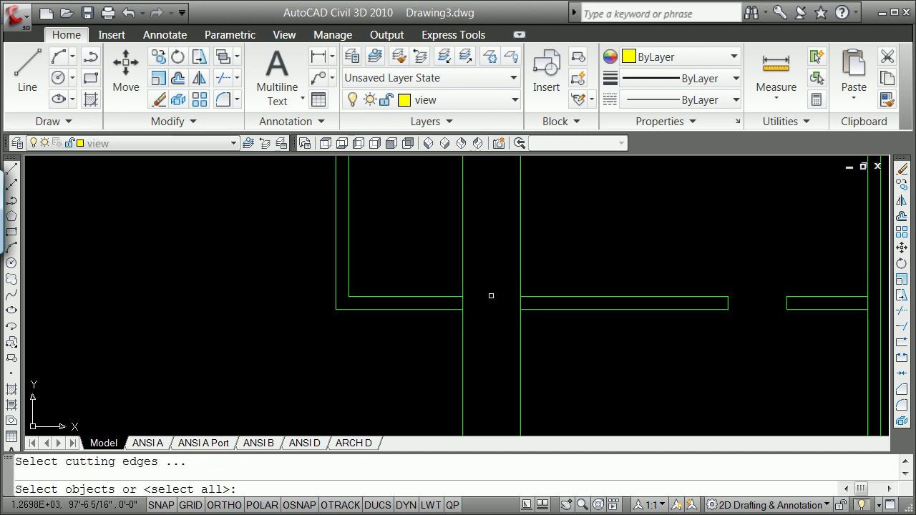
pyautogui.press('Return')
pyautogui.click(462, 280)
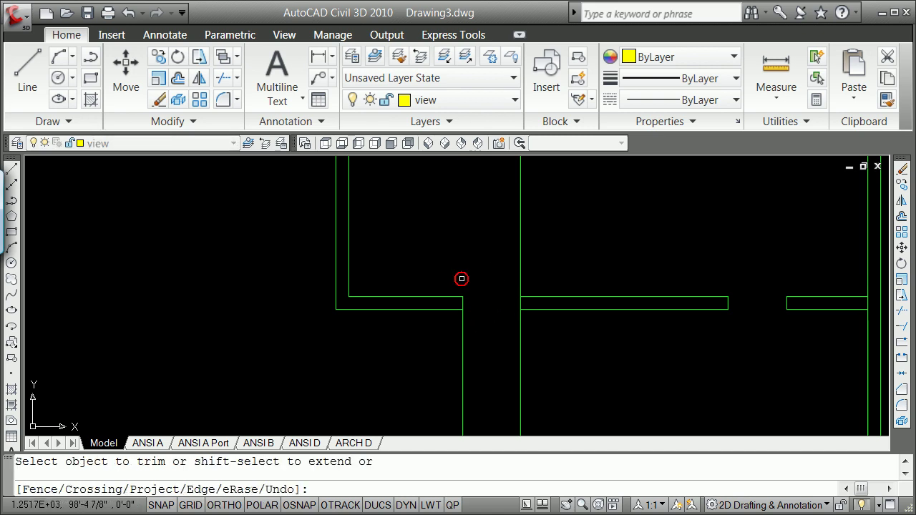
pyautogui.click(519, 263)
pyautogui.click(462, 322)
pyautogui.click(519, 324)
pyautogui.press('Return')
# - Erase the two short leftover line pieces inside the upper exterior wall with a selection window
pyautogui.scroll(-4, 587, 279)
pyautogui.scroll(1, 603, 224)
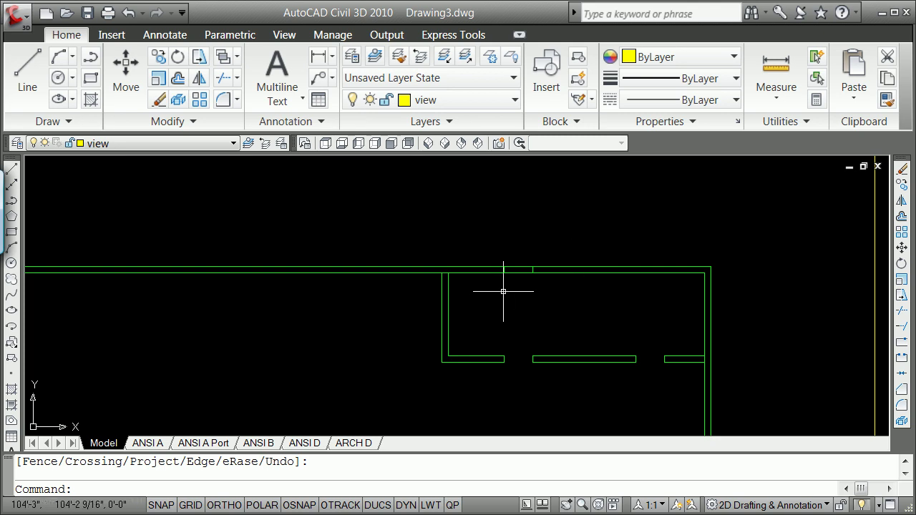
pyautogui.write('e')
pyautogui.press('Return')
pyautogui.write('w')
pyautogui.press('Return')
pyautogui.click(485, 289)
pyautogui.click(553, 239)
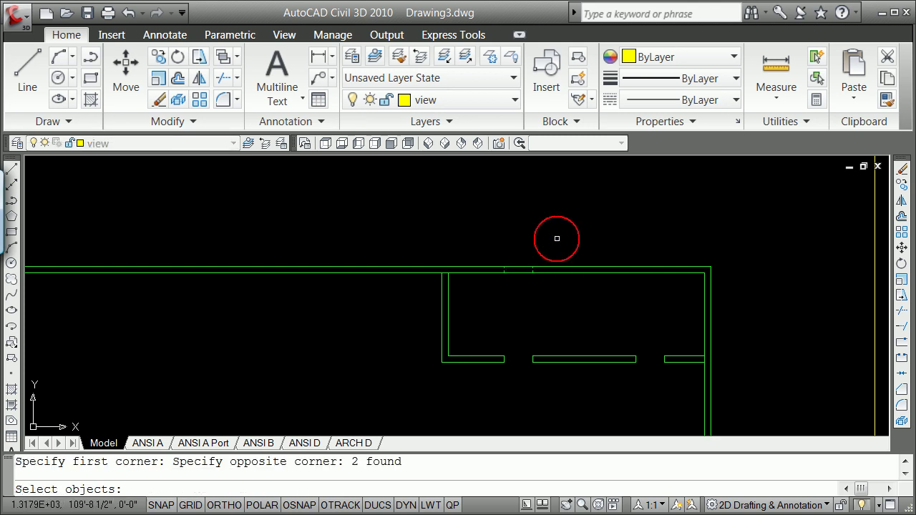
pyautogui.press('Return')
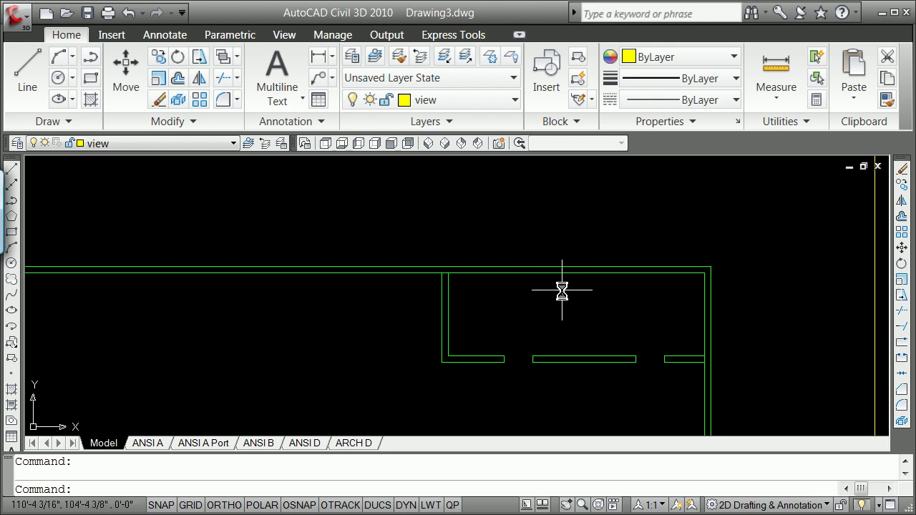
# - Try offsetting the right exterior wall's outer line inward by 14, and undo the offset
pyautogui.press('Return')
pyautogui.write('1')
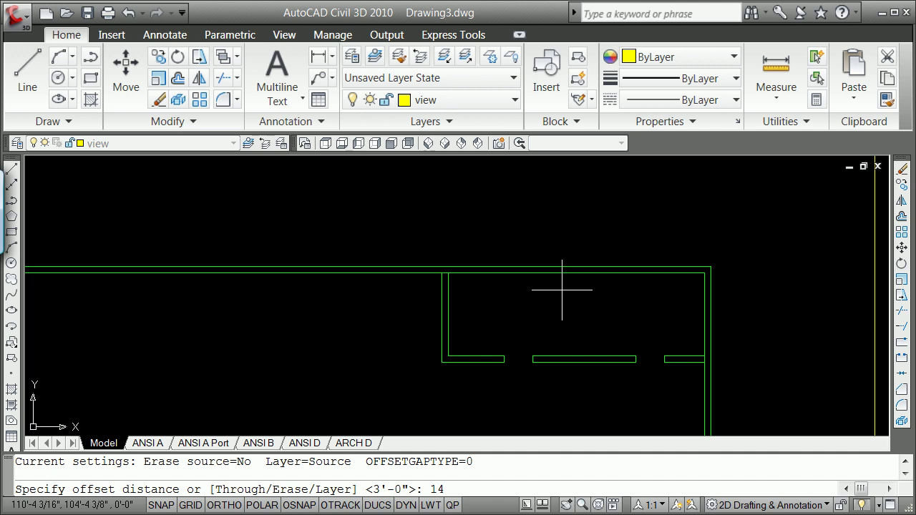
pyautogui.write('4')
pyautogui.press('Return')
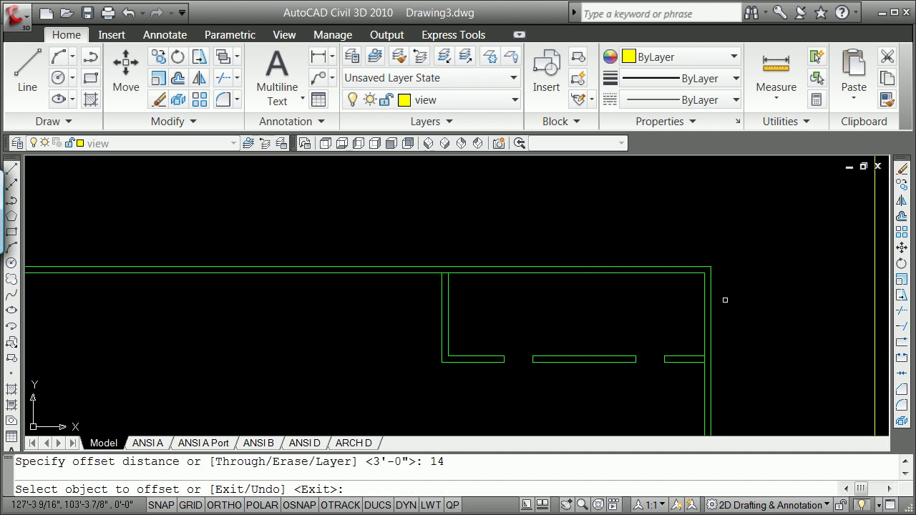
pyautogui.click(710, 299)
pyautogui.click(689, 301)
pyautogui.press('Return')
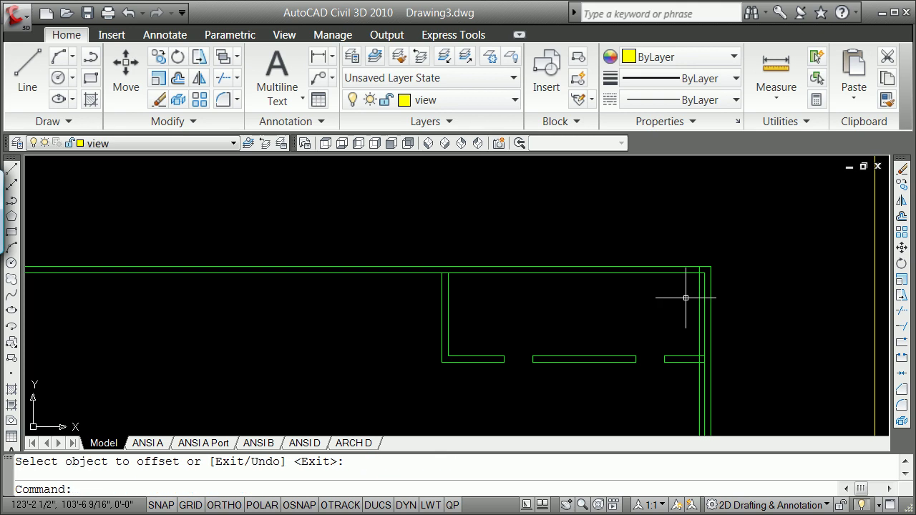
pyautogui.click(127, 13)
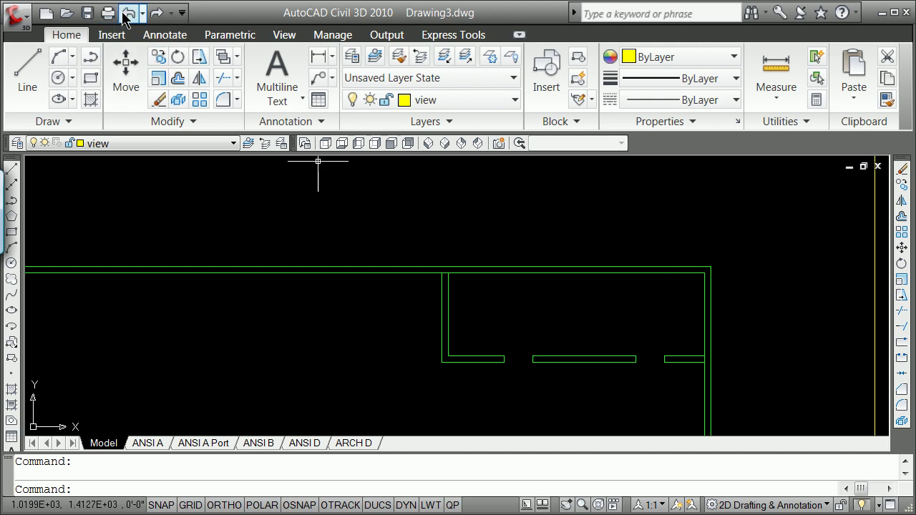
# - Offset the right exterior wall's inner line 164 inches into the building for a dividing wall
pyautogui.write('o')
pyautogui.press('Return')
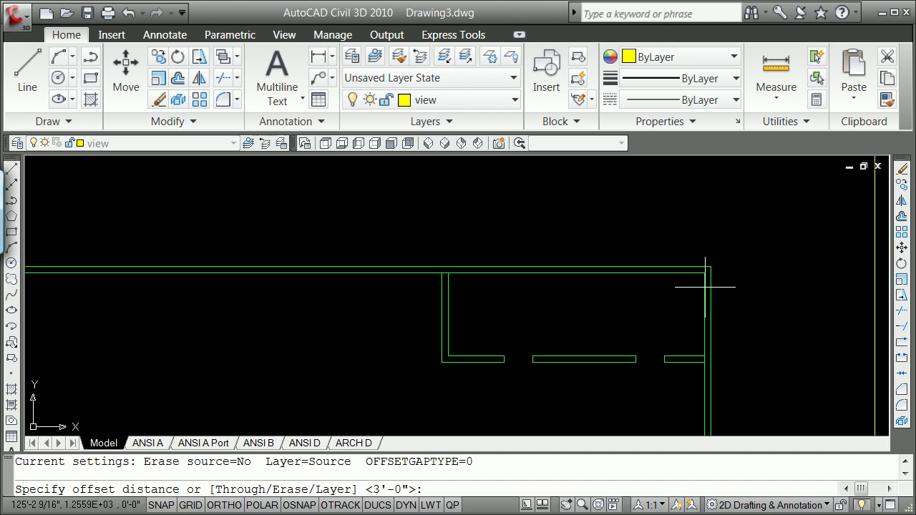
pyautogui.write('64')
pyautogui.press('Return')
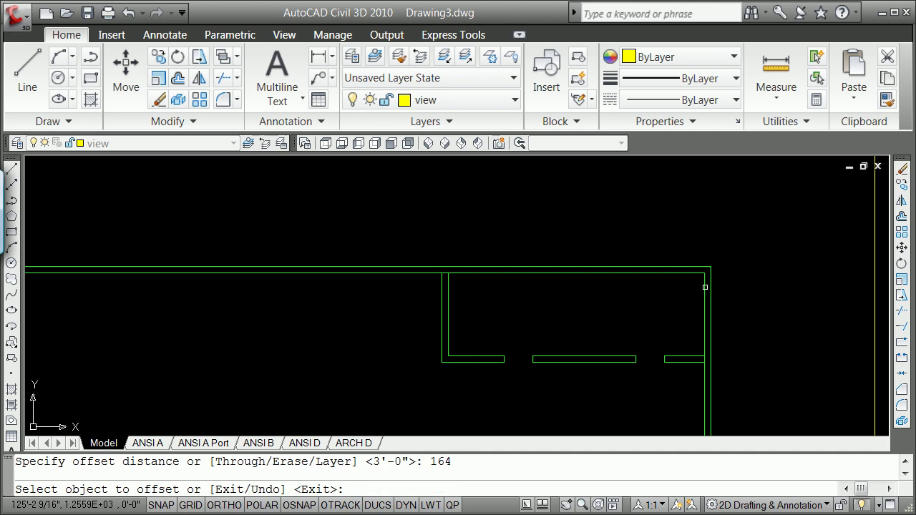
pyautogui.click(706, 285)
pyautogui.click(641, 285)
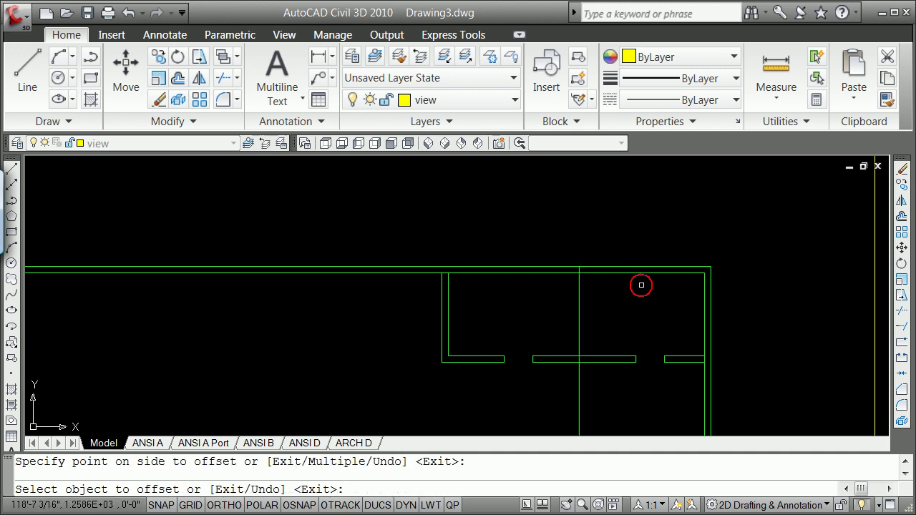
pyautogui.press('Return')
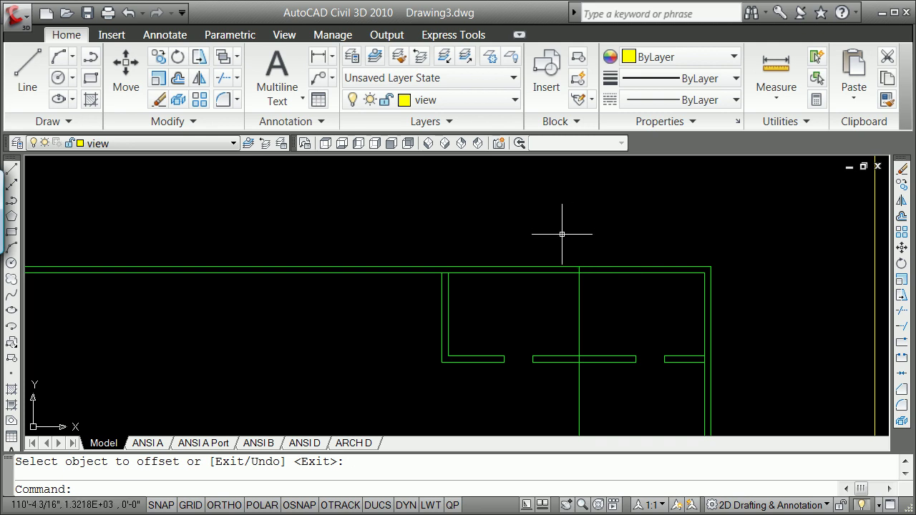
# - Offset the new dividing wall line 8 inches to the right to give the wall its thickness
pyautogui.write('o')
pyautogui.press('Return')
pyautogui.write('8')
pyautogui.press('Return')
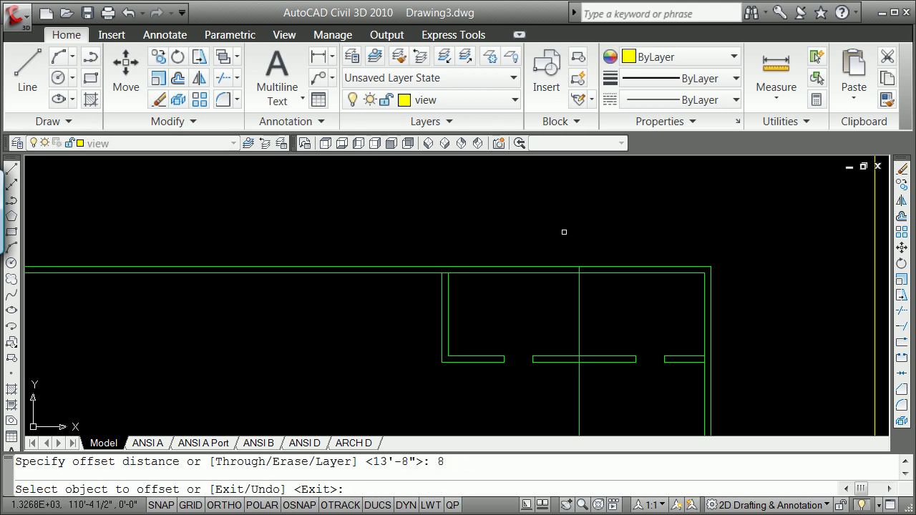
pyautogui.click(577, 301)
pyautogui.click(597, 296)
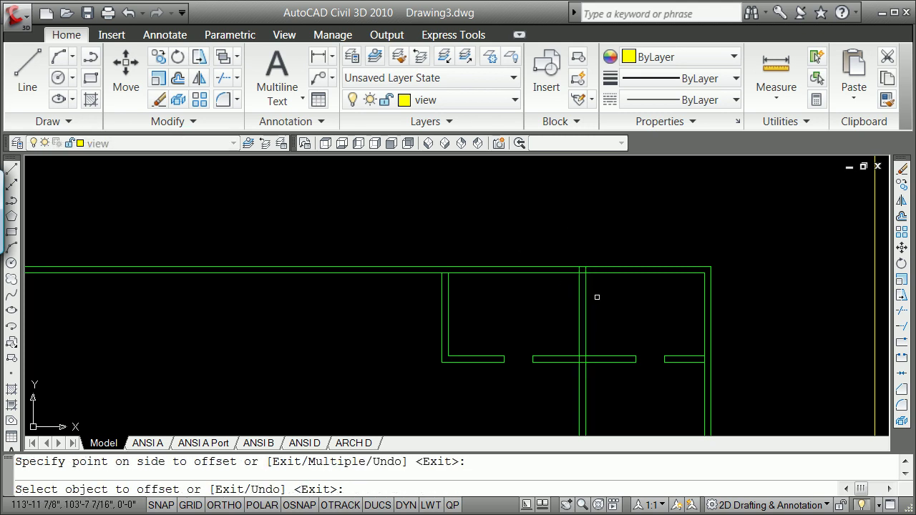
pyautogui.press('Return')
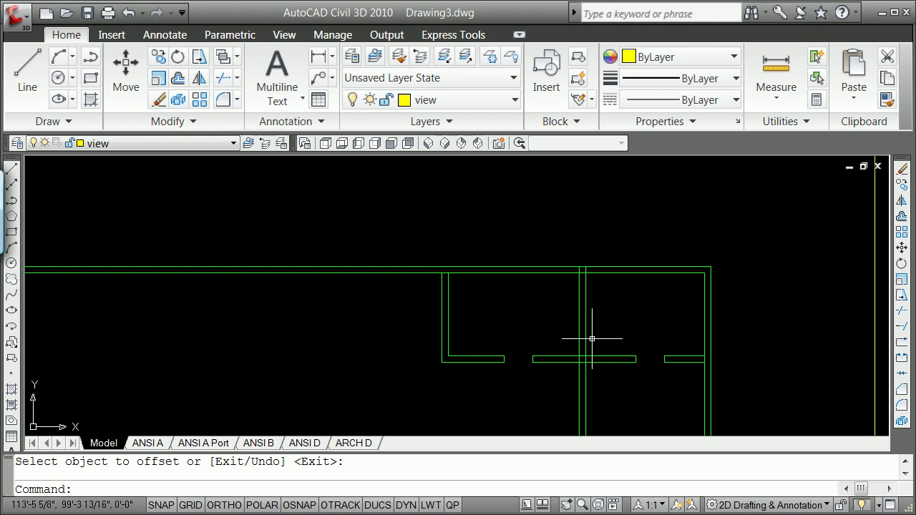
# - Break the upper line of the middle partition wall segment across the dividing wall
pyautogui.press('Return')
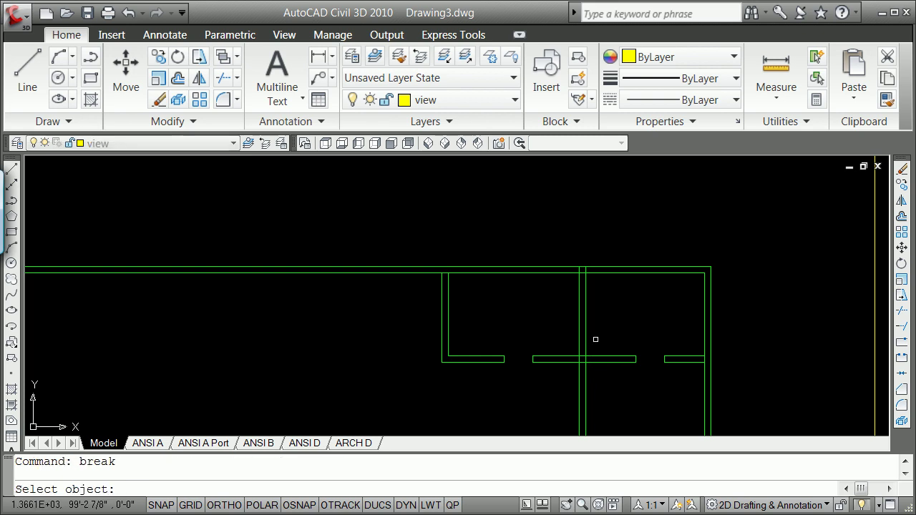
pyautogui.click(572, 356)
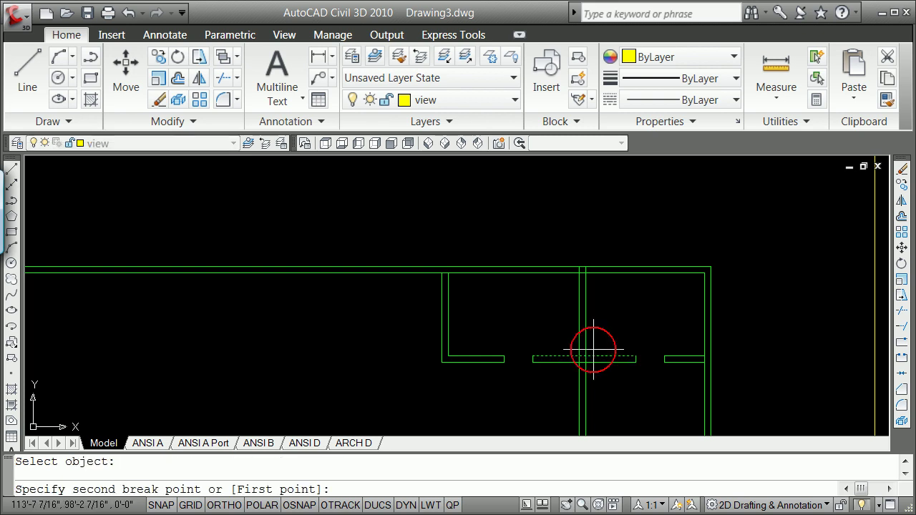
pyautogui.click(593, 356)
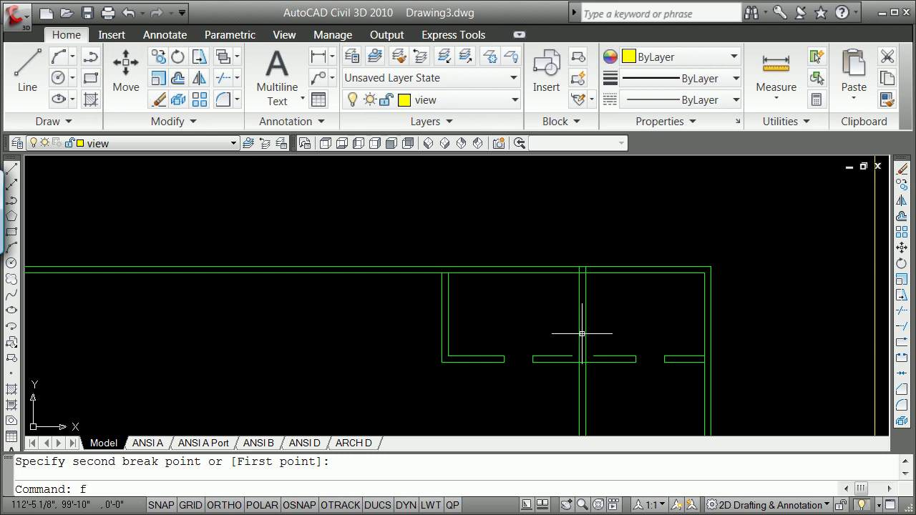
# - Fillet both dividing wall lines to the broken upper partition line on each side, with radius 0
pyautogui.write('f')
pyautogui.press('Return')
pyautogui.write('r')
pyautogui.press('Return')
pyautogui.press('Return')
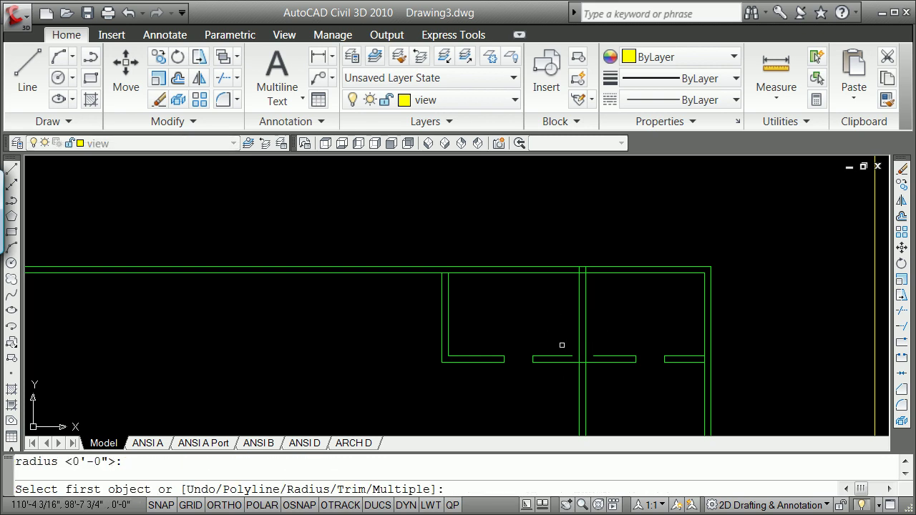
pyautogui.click(604, 355)
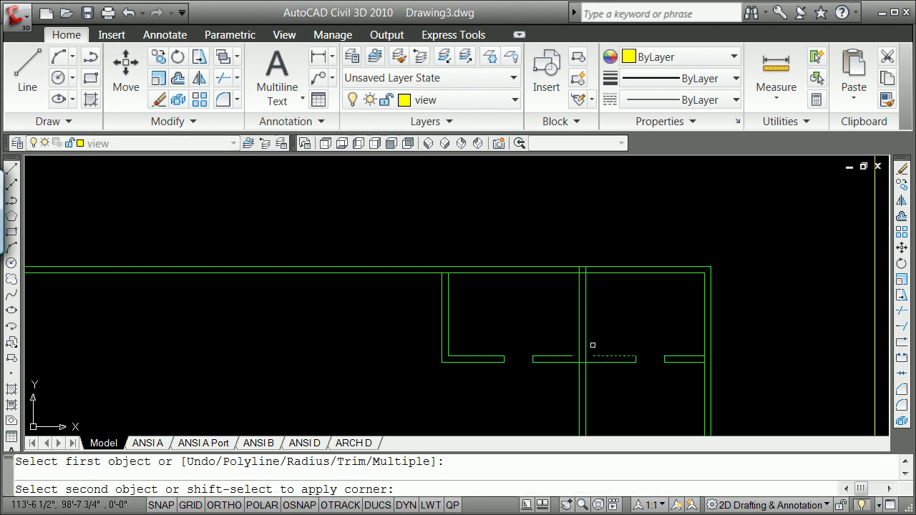
pyautogui.click(586, 337)
pyautogui.press('Return')
pyautogui.click(565, 356)
pyautogui.click(579, 340)
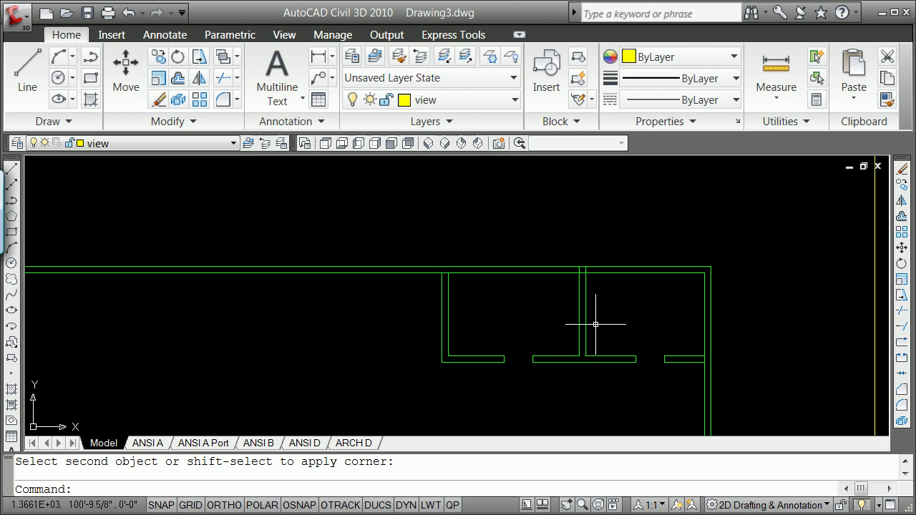
pyautogui.scroll(-5, 596, 324)
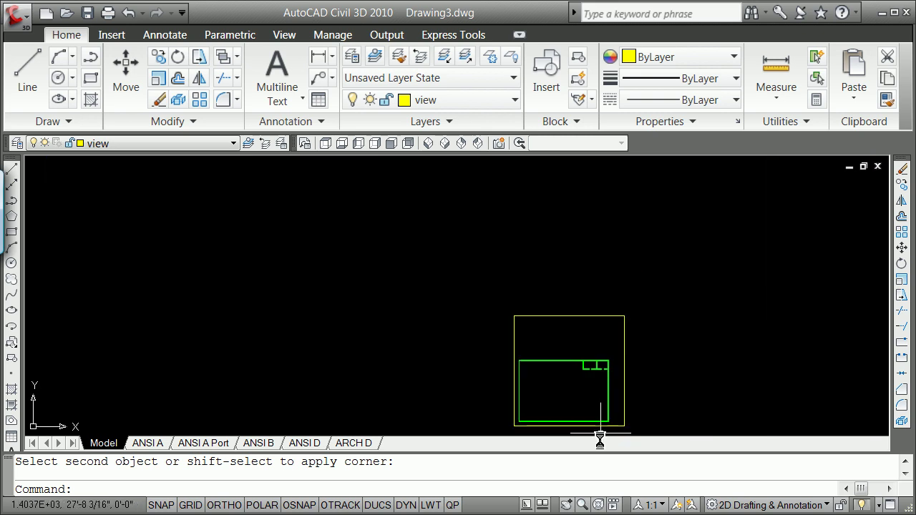
pyautogui.scroll(1, 588, 433)
pyautogui.scroll(2, 592, 401)
pyautogui.scroll(-3, 609, 407)
pyautogui.scroll(5, 608, 407)
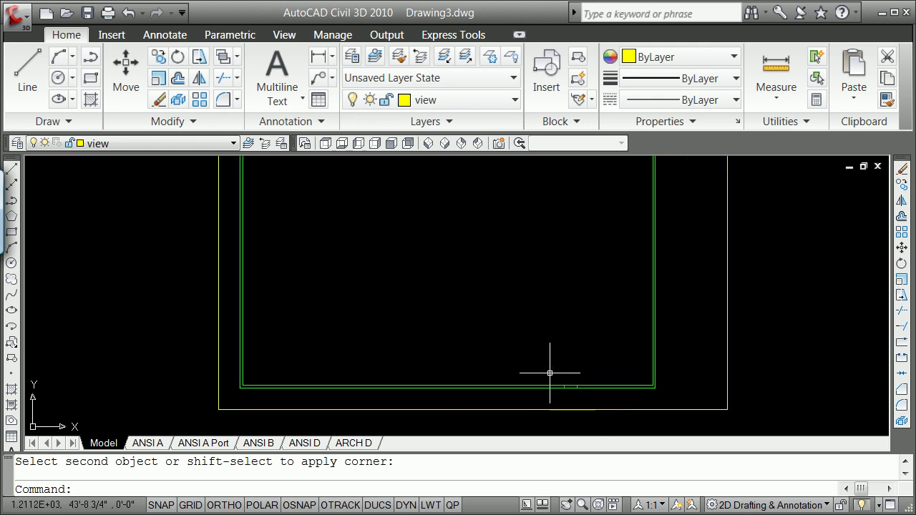
# - Erase the small stray line pieces near the building's lower exterior wall with a window selection
pyautogui.write('e')
pyautogui.press('Return')
pyautogui.write('w')
pyautogui.press('Return')
pyautogui.click(573, 372)
pyautogui.click(594, 367)
pyautogui.press('Return')
# - Offset the lower exterior wall's outer line 16' upward into the building
pyautogui.scroll(-5, 537, 308)
pyautogui.scroll(1, 536, 297)
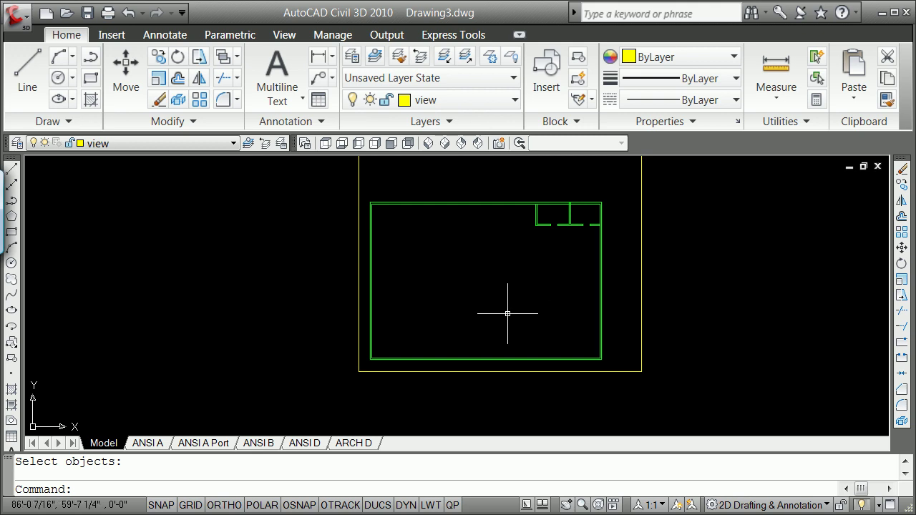
pyautogui.press('Return')
pyautogui.write('16')
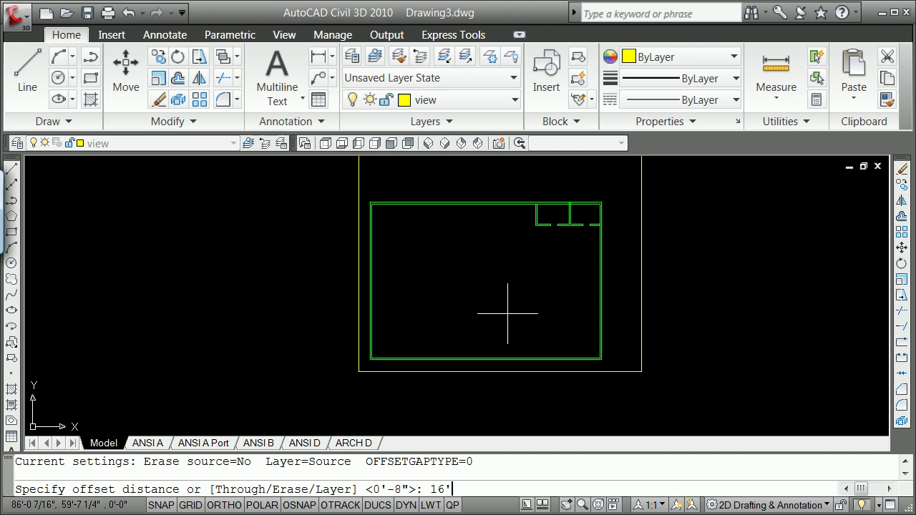
pyautogui.write("'")
pyautogui.press('Return')
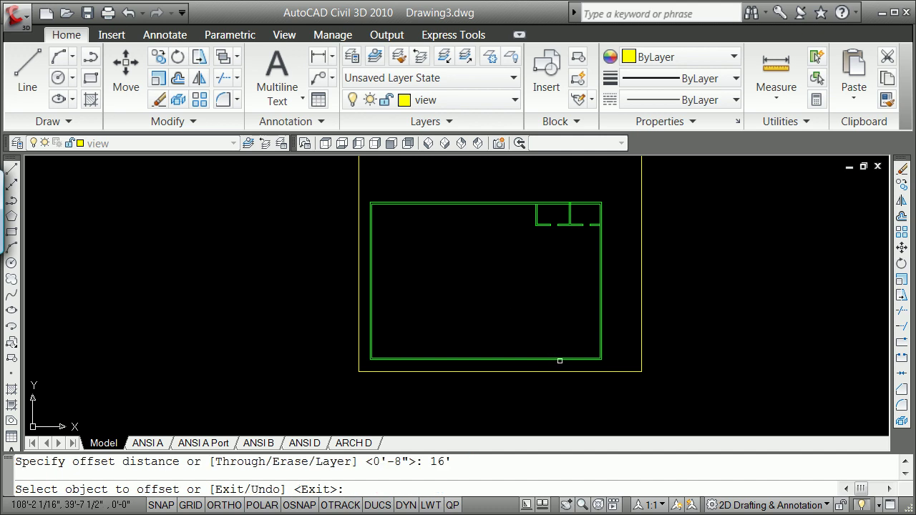
pyautogui.click(560, 360)
pyautogui.click(559, 338)
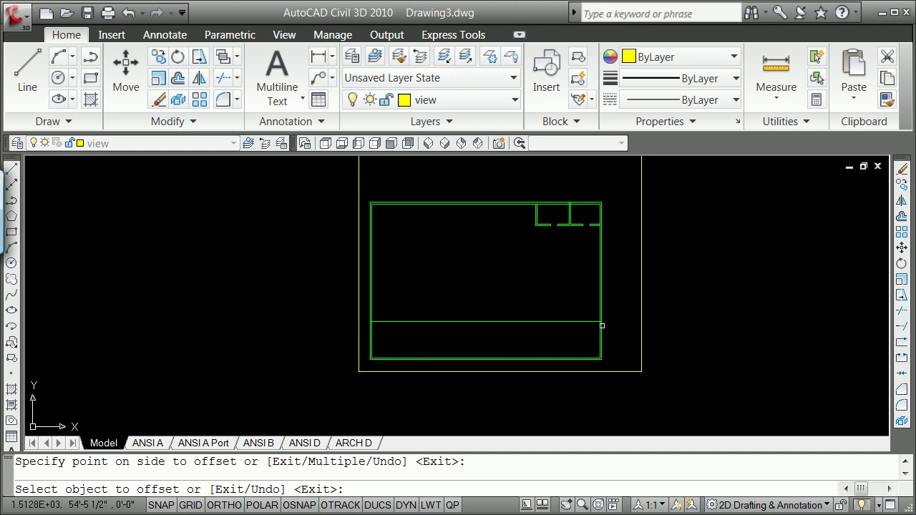
pyautogui.click(599, 328)
pyautogui.scroll(4, 581, 324)
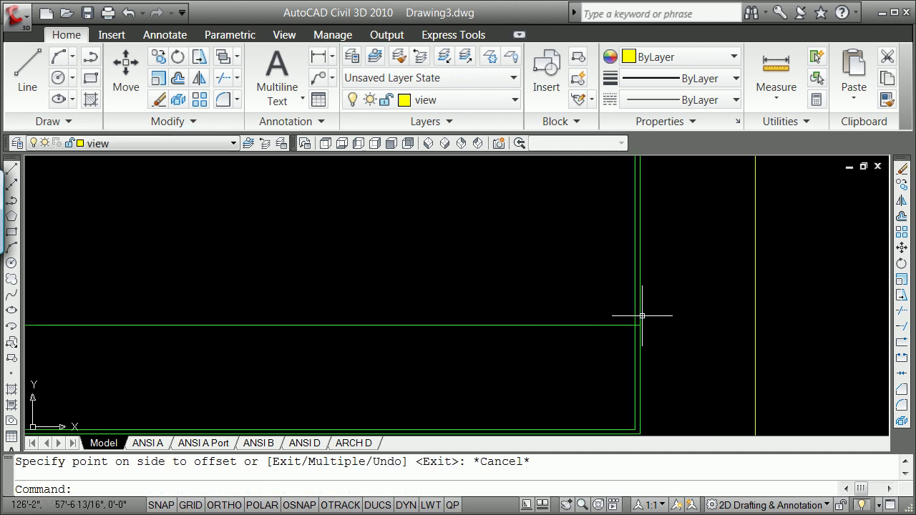
pyautogui.click(640, 316)
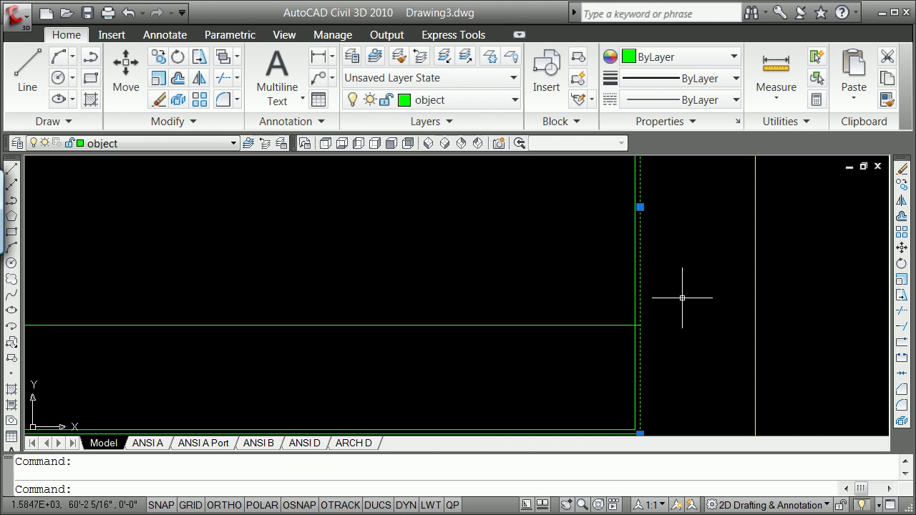
pyautogui.press('Escape')
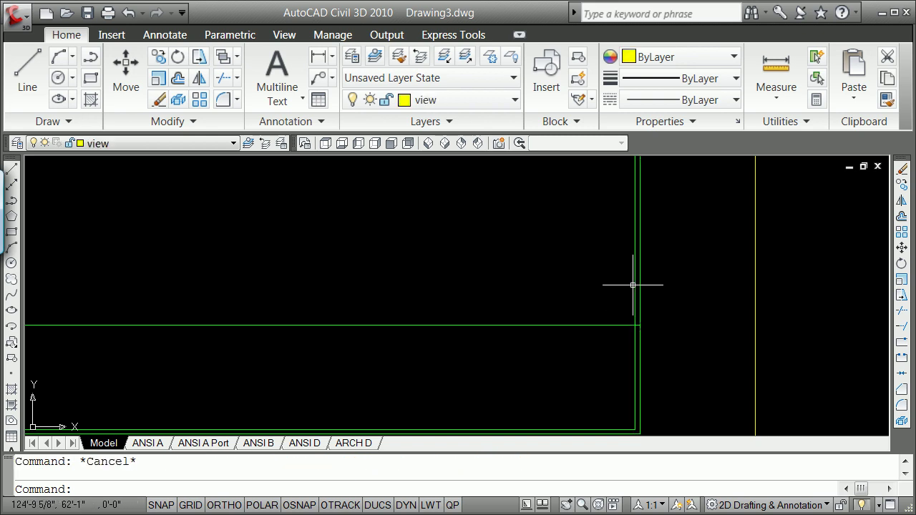
pyautogui.click(635, 272)
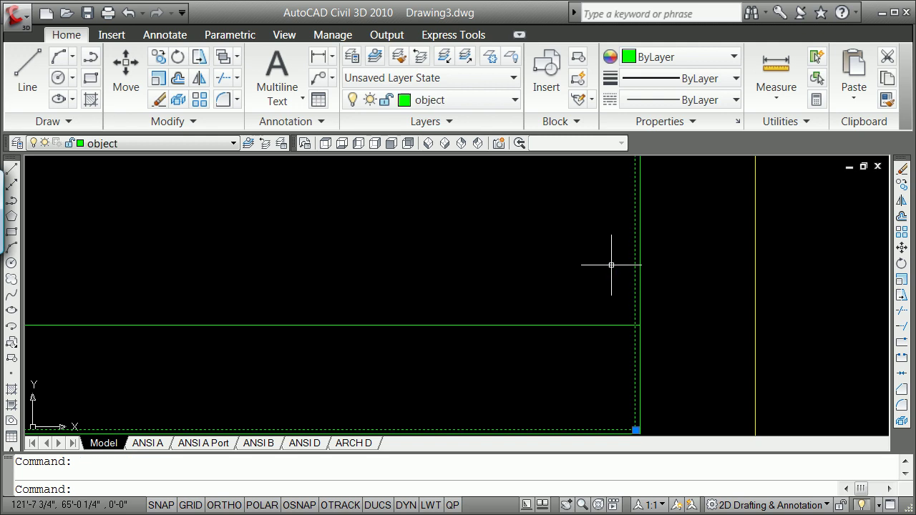
pyautogui.press('Escape')
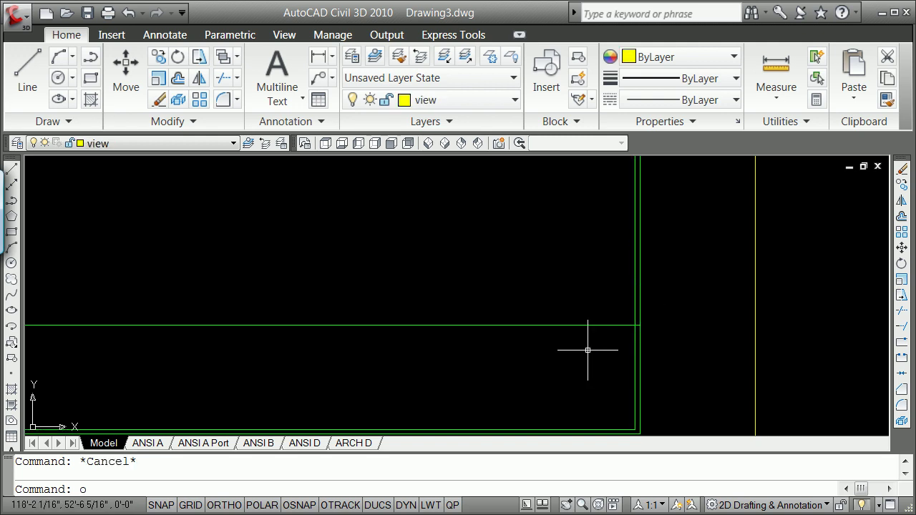
# - Offset the right exterior wall's outer line 16' to the left, into the building
pyautogui.write('o')
pyautogui.press('Return')
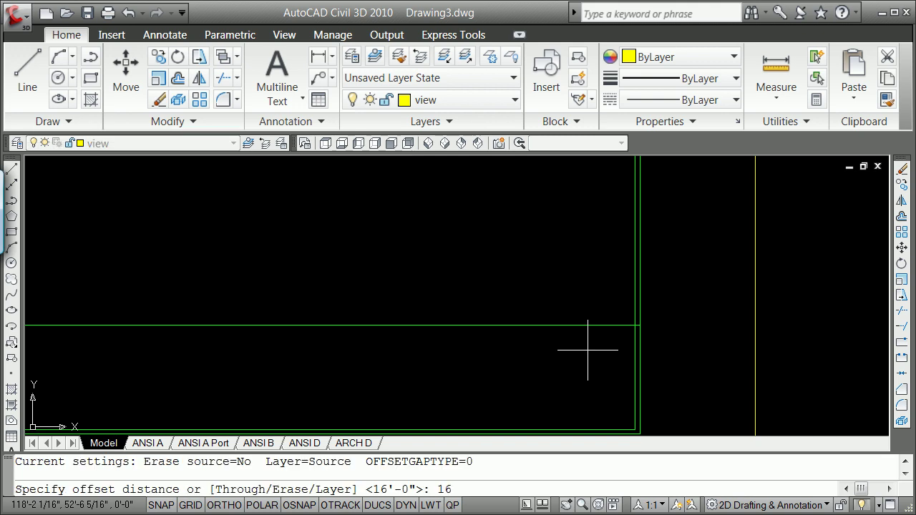
pyautogui.press('Return')
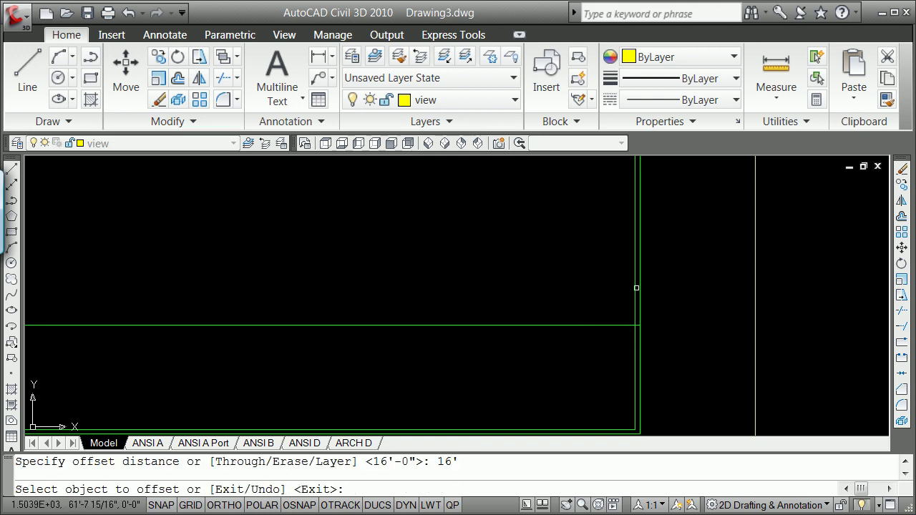
pyautogui.click(638, 276)
pyautogui.click(564, 256)
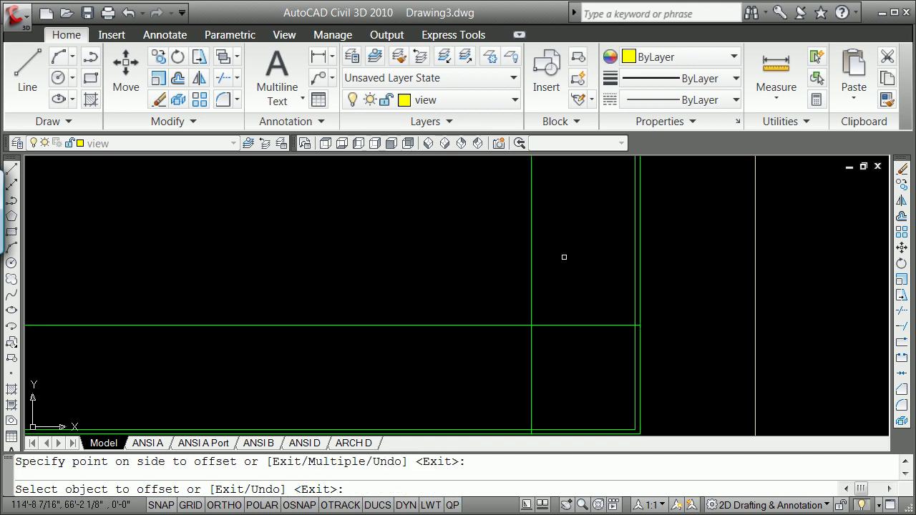
pyautogui.press('Return')
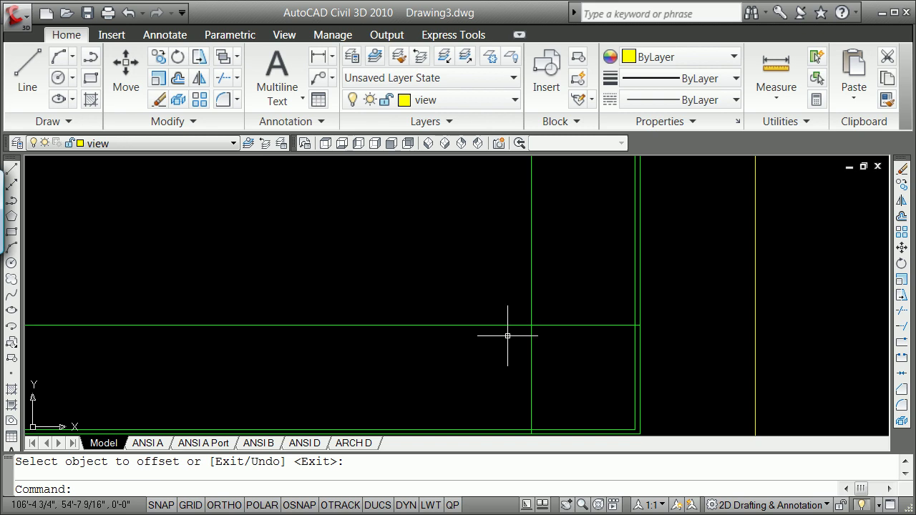
# - Offset the new vertical line 2' to the left and the new horizontal line 2' upward to outline a column
pyautogui.press('Return')
pyautogui.write('2')
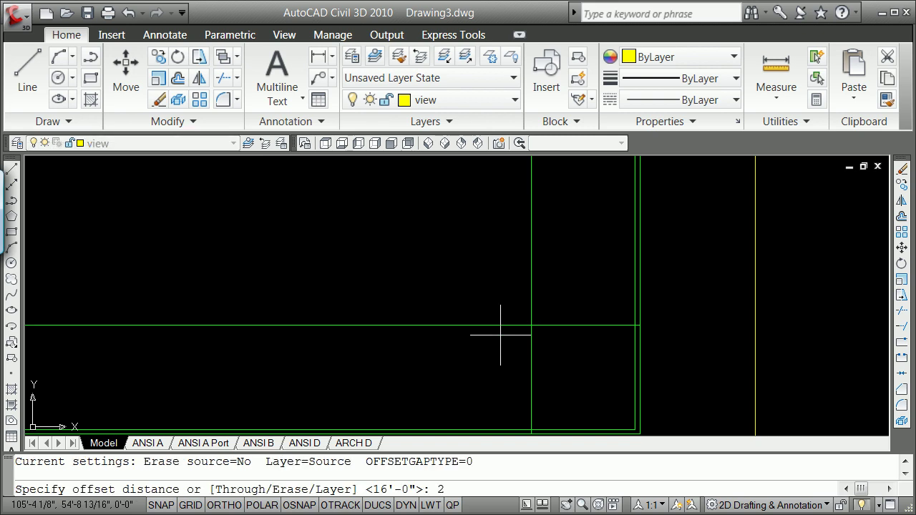
pyautogui.press('Return')
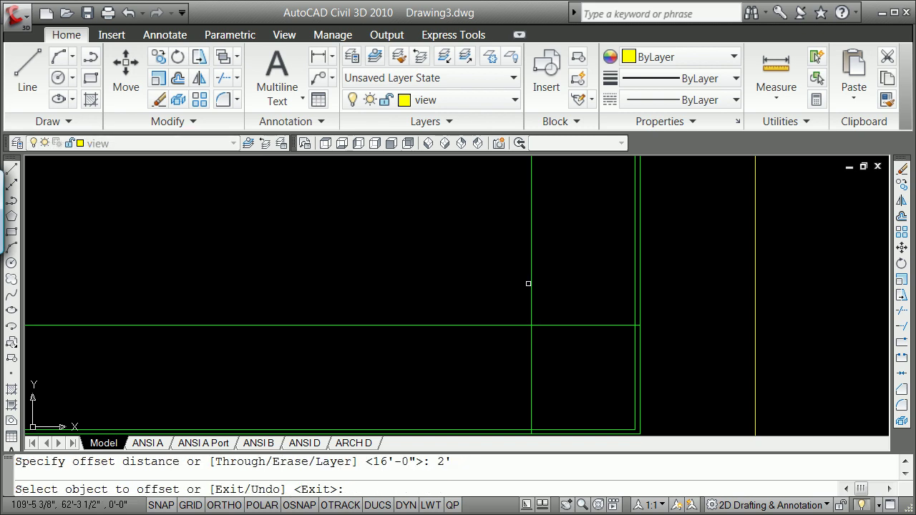
pyautogui.click(530, 282)
pyautogui.click(509, 283)
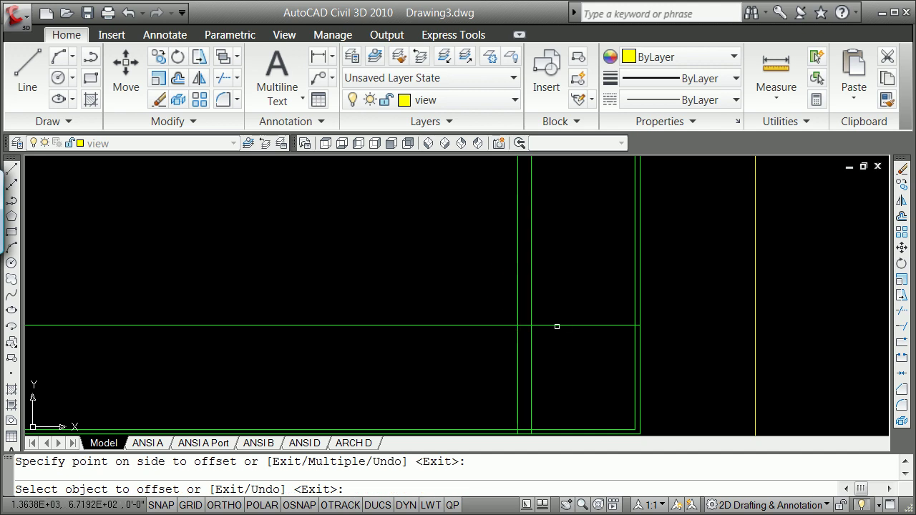
pyautogui.click(560, 326)
pyautogui.click(557, 311)
pyautogui.press('Return')
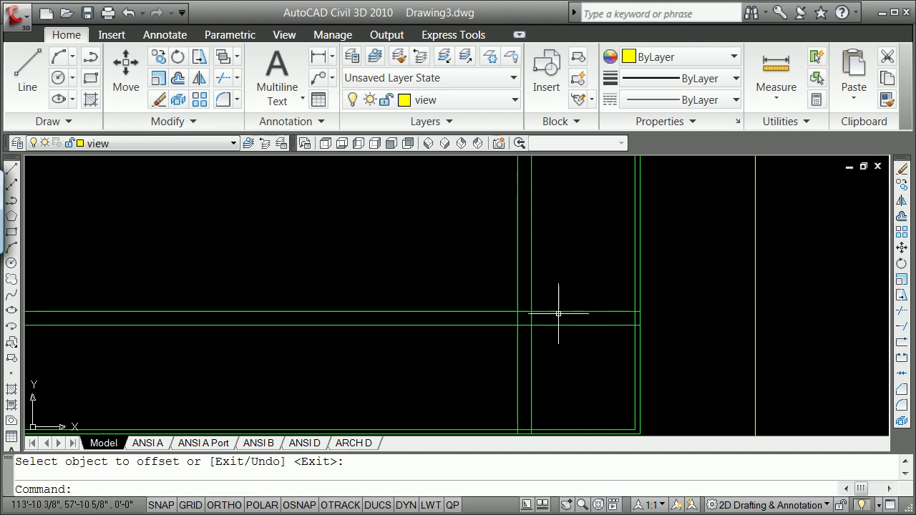
# - Fillet the upper offset line to both vertical offset lines with radius 0, forming the column's two upper corners
pyautogui.write('f')
pyautogui.press('Return')
pyautogui.click(526, 312)
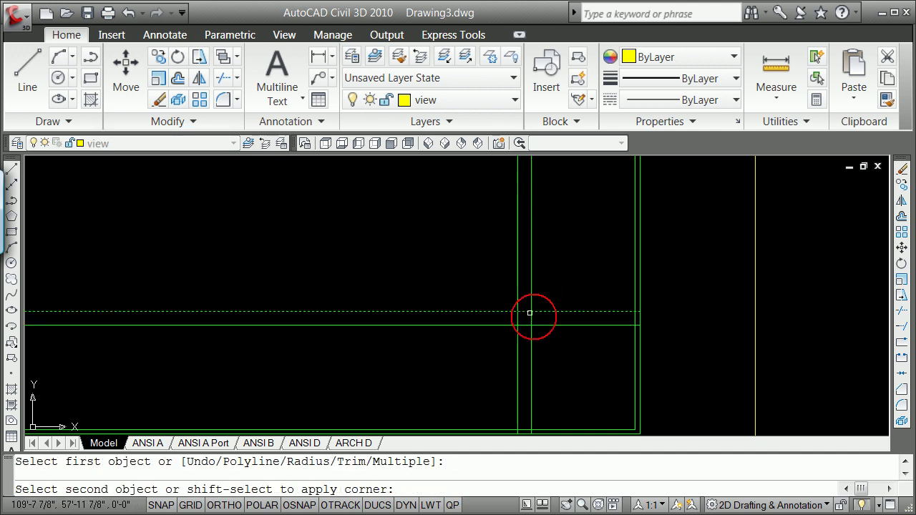
pyautogui.click(534, 317)
pyautogui.click(531, 317)
pyautogui.press('Return')
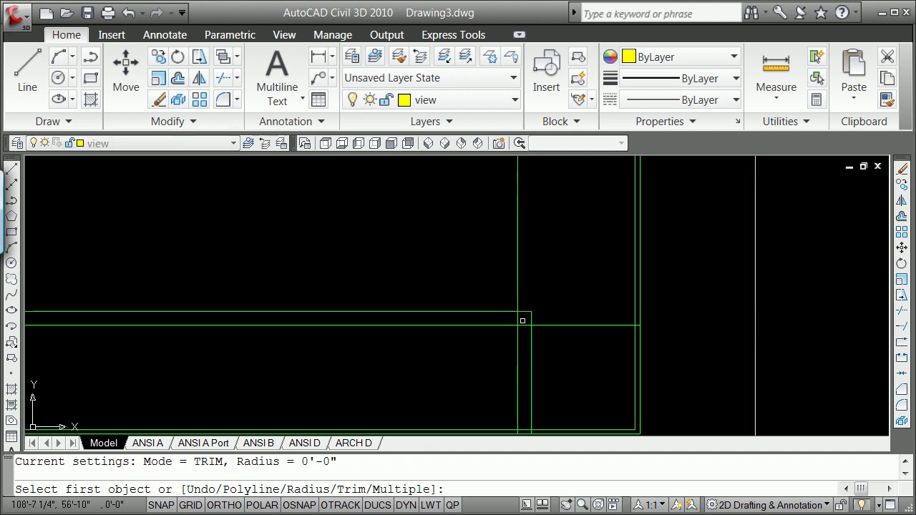
pyautogui.click(518, 321)
pyautogui.click(524, 313)
# - Fillet the lower offset line to both vertical lines with radius 0, closing the 2' square column
pyautogui.press('Return')
pyautogui.click(522, 317)
pyautogui.click(523, 320)
pyautogui.press('Return')
pyautogui.click(525, 325)
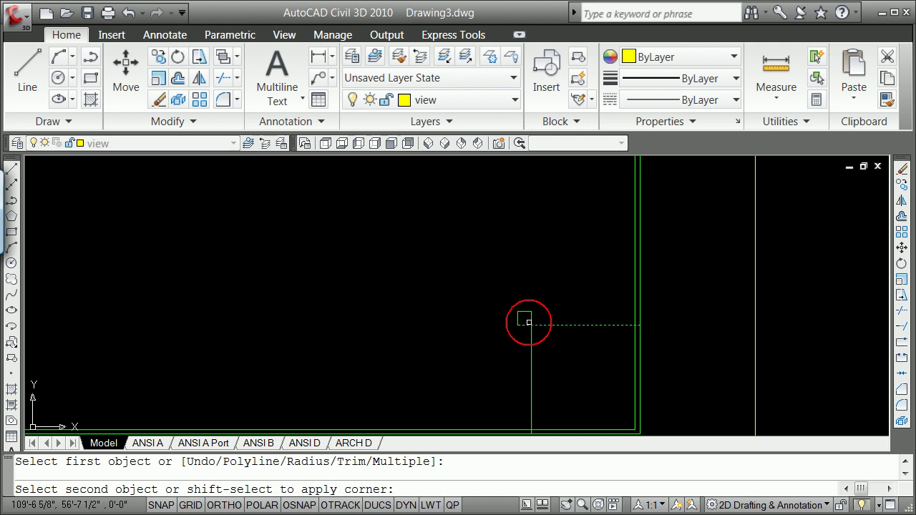
pyautogui.click(531, 318)
pyautogui.scroll(-3, 501, 325)
pyautogui.scroll(4, 501, 329)
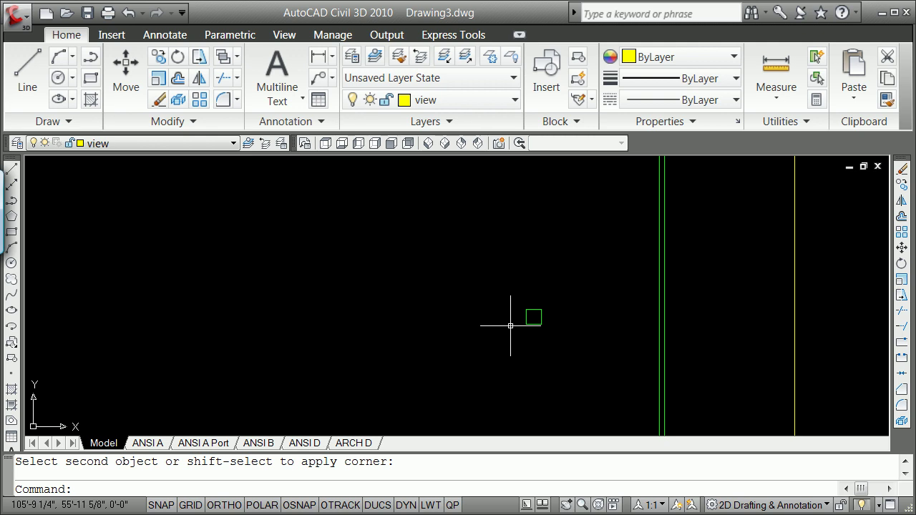
# - Copy the square column three times to the left with Ortho on, evenly spaced with the farthest copy 48' away
pyautogui.scroll(-3, 458, 285)
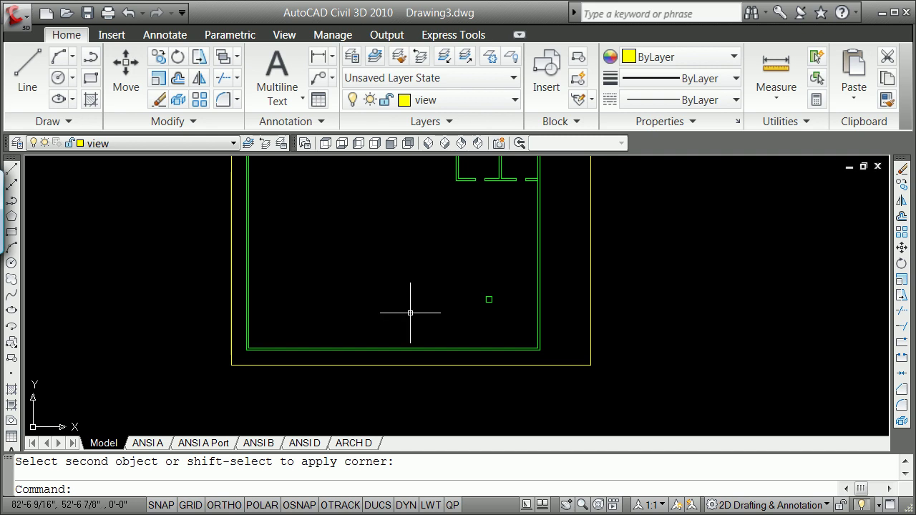
pyautogui.click(474, 281)
pyautogui.click(505, 312)
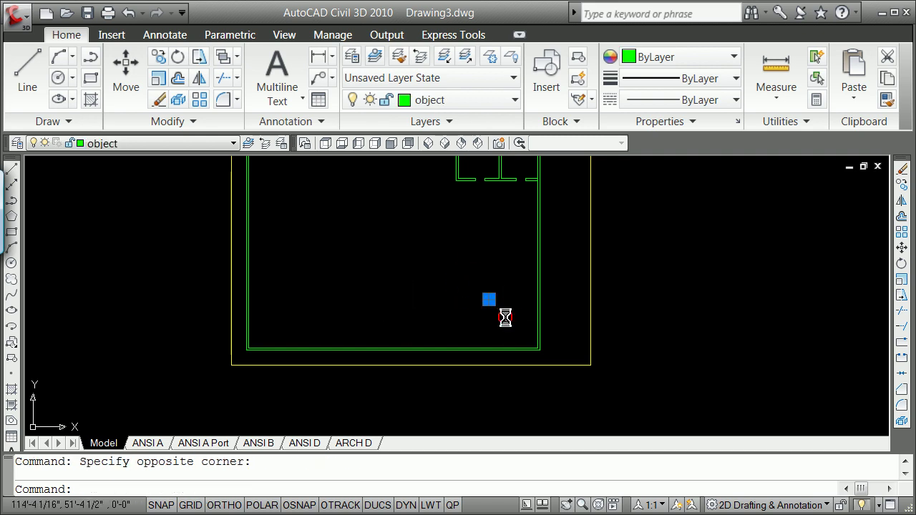
pyautogui.scroll(6, 494, 297)
pyautogui.scroll(-3, 503, 298)
pyautogui.scroll(1, 526, 298)
pyautogui.click(531, 297)
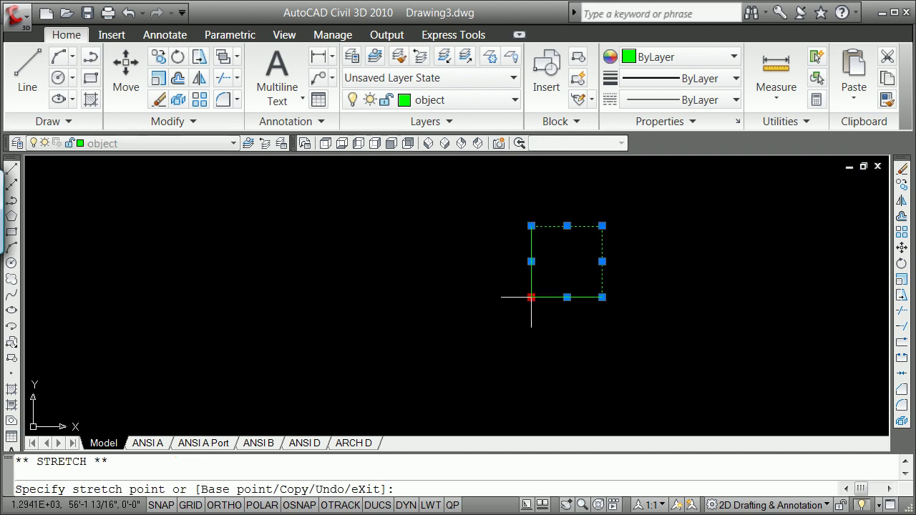
pyautogui.press('space')
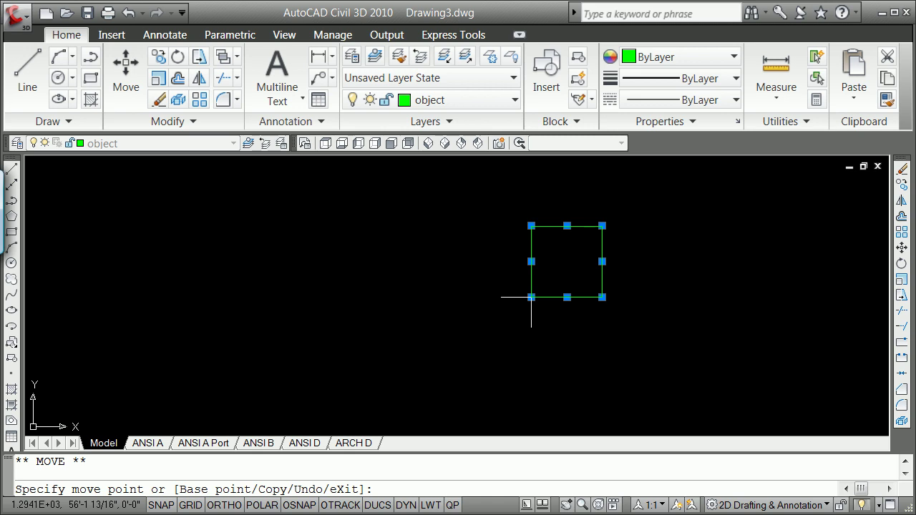
pyautogui.write('c')
pyautogui.press('Return')
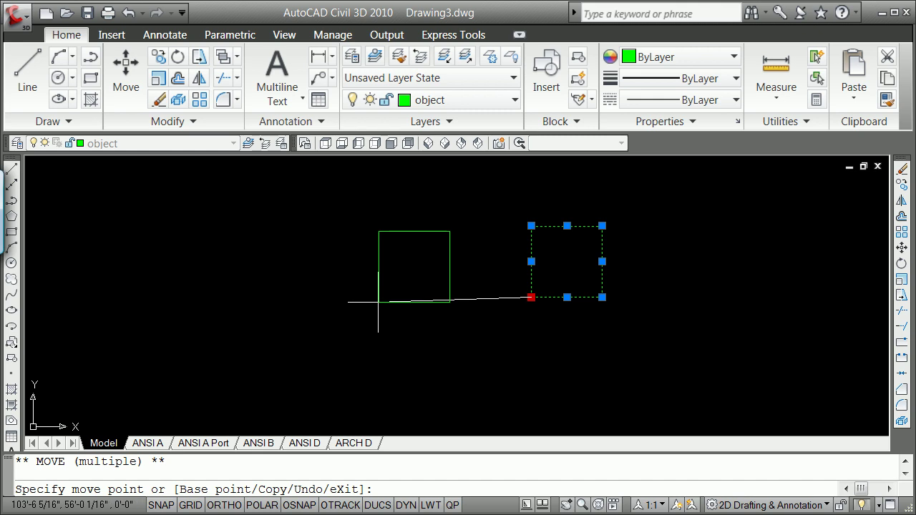
pyautogui.press('F8')
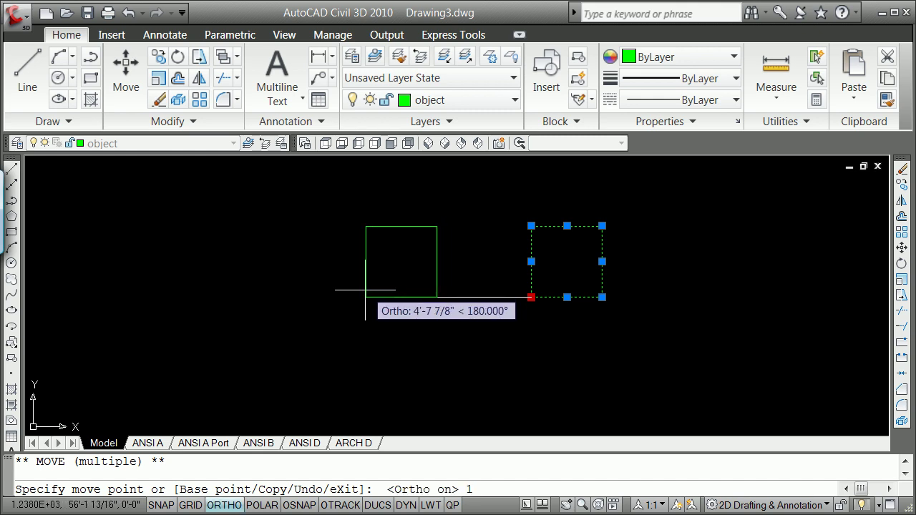
pyautogui.press('Return')
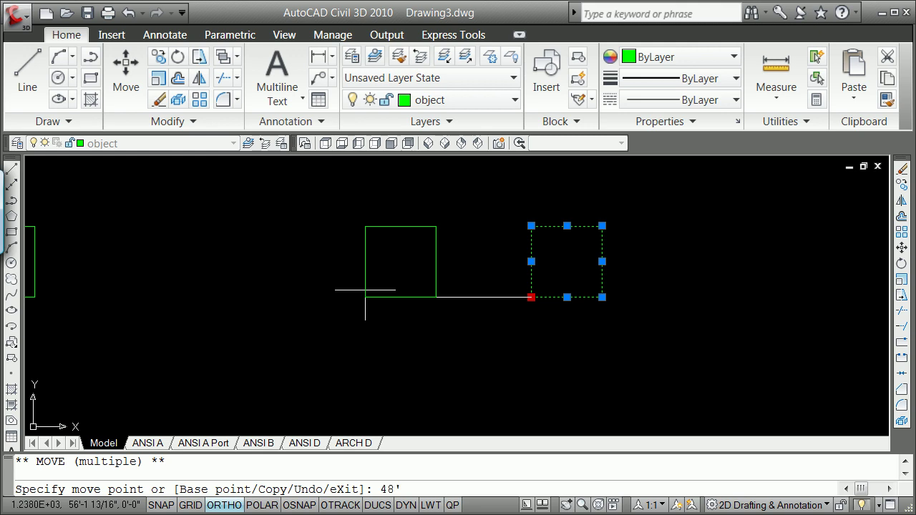
pyautogui.press('Return')
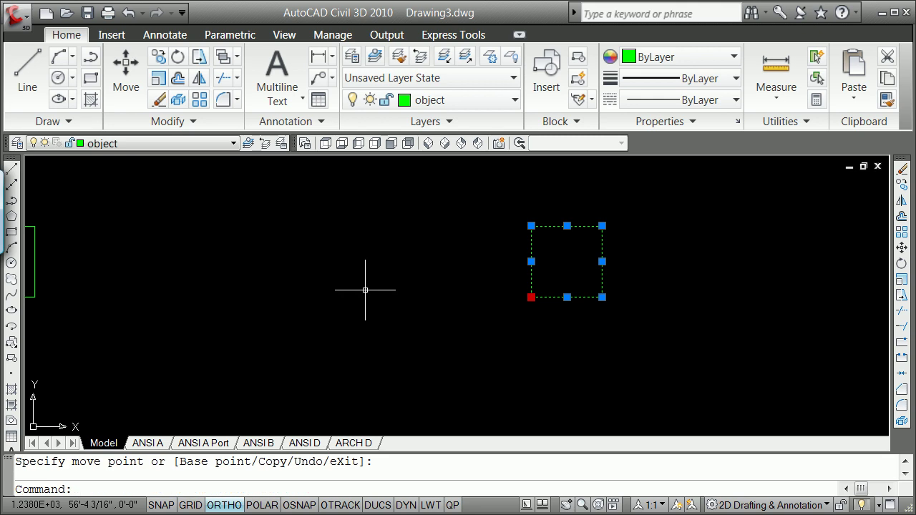
pyautogui.scroll(-5, 365, 290)
pyautogui.press('Escape')
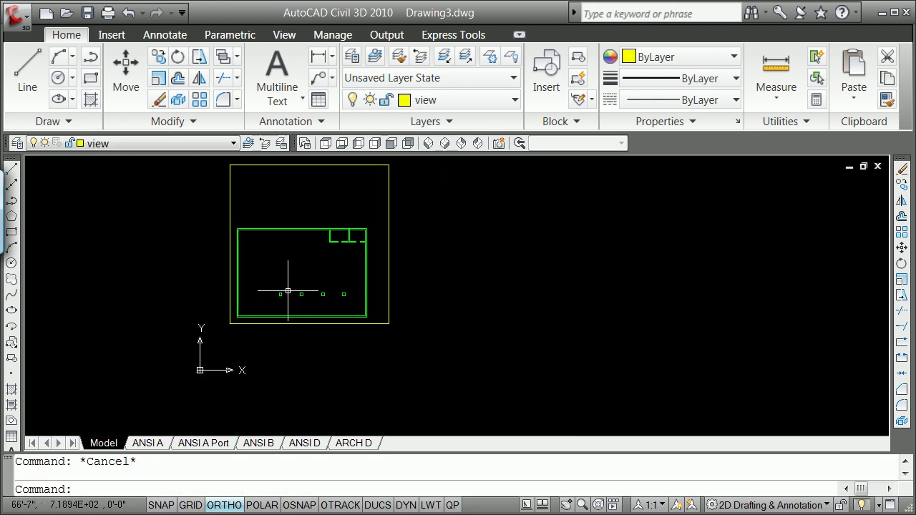
# - Copy the leftmost square column 16' further left to add a fifth column to the row
pyautogui.scroll(10, 279, 291)
pyautogui.scroll(-5, 276, 288)
pyautogui.scroll(2, 261, 289)
pyautogui.click(262, 282)
pyautogui.click(300, 313)
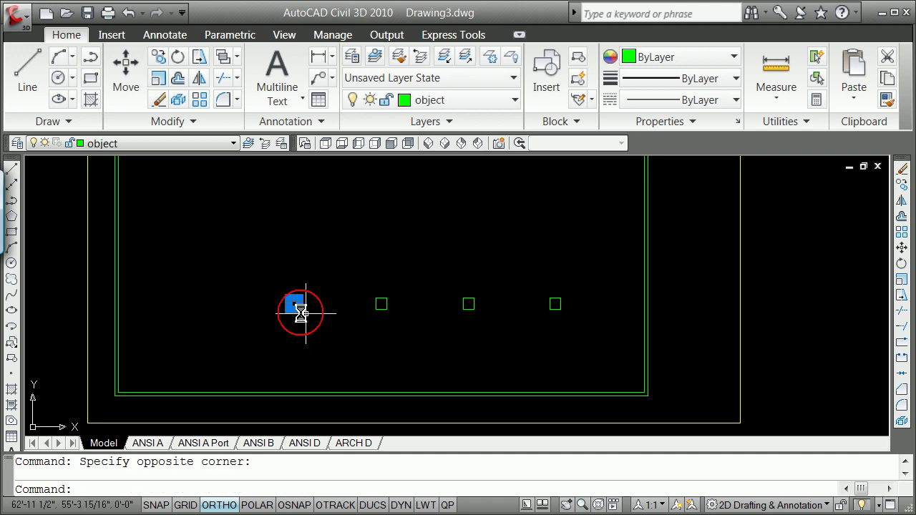
pyautogui.scroll(3, 297, 311)
pyautogui.click(264, 318)
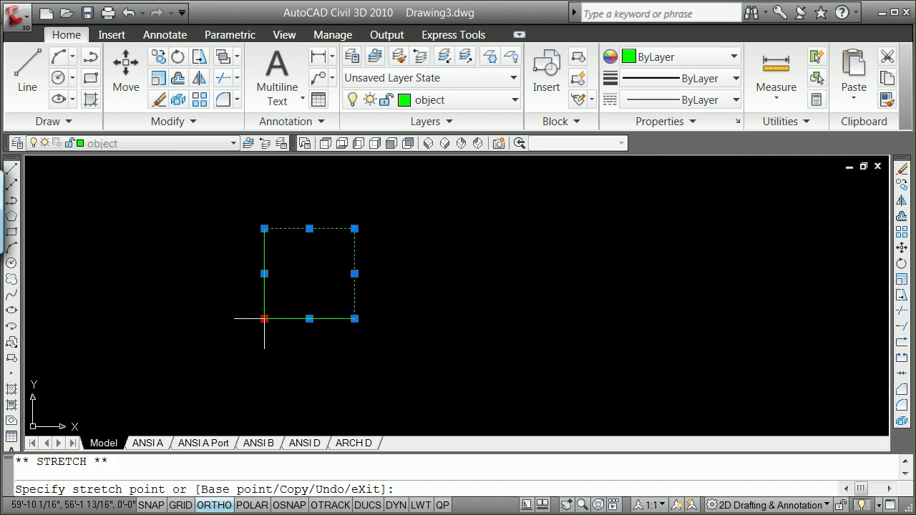
pyautogui.press('space')
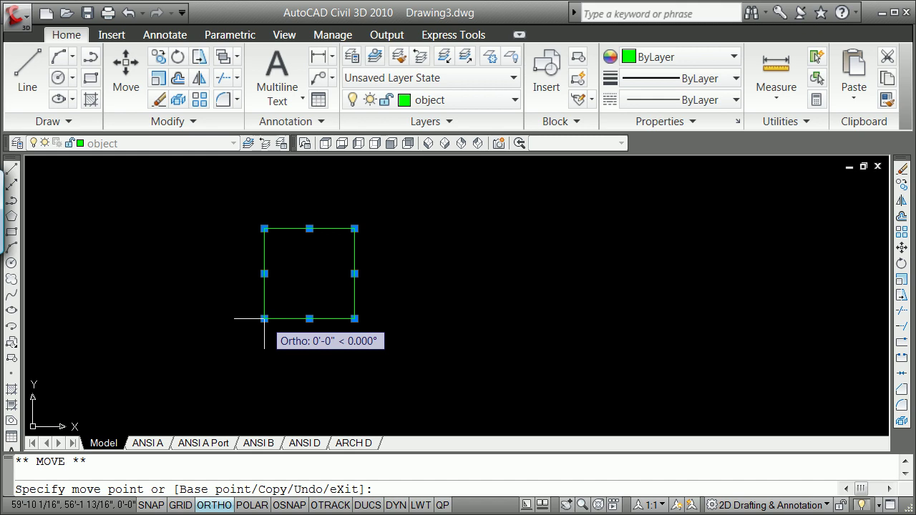
pyautogui.press('c')
pyautogui.press('Return')
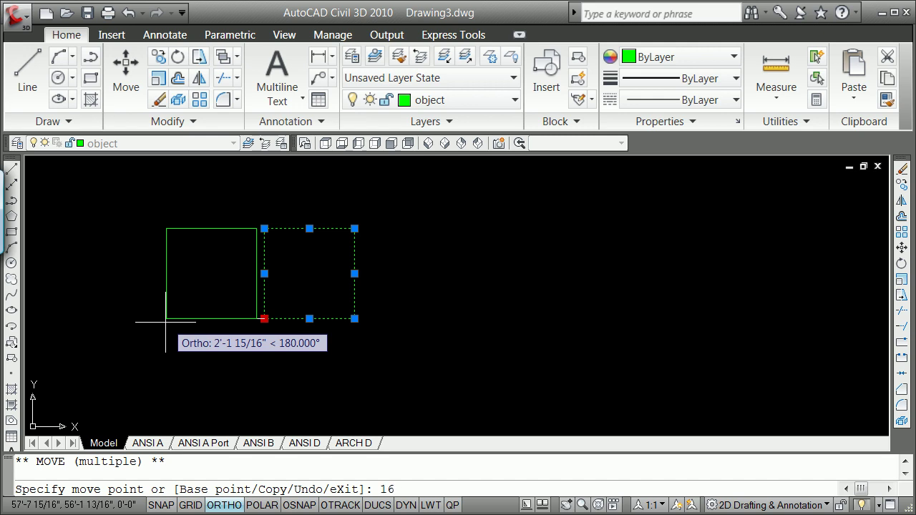
pyautogui.write('16')
pyautogui.press('Return')
pyautogui.press('Escape')
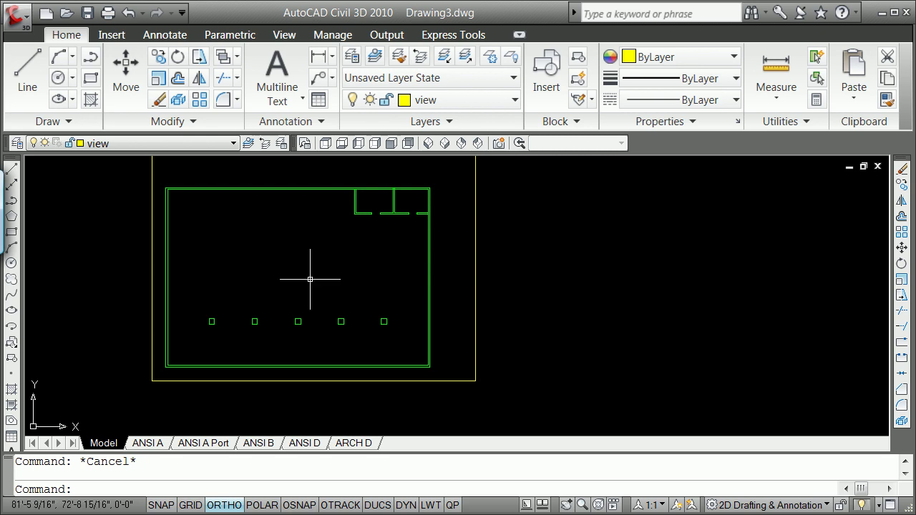
pyautogui.click(199, 307)
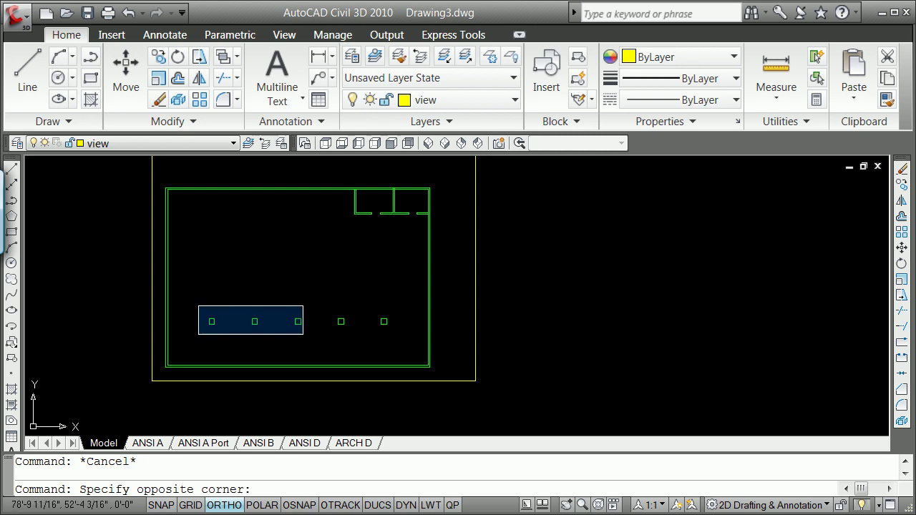
pyautogui.click(401, 335)
pyautogui.write('f')
pyautogui.press('Return')
pyautogui.scroll(3, 378, 323)
pyautogui.scroll(-5, 372, 326)
pyautogui.press('Escape')
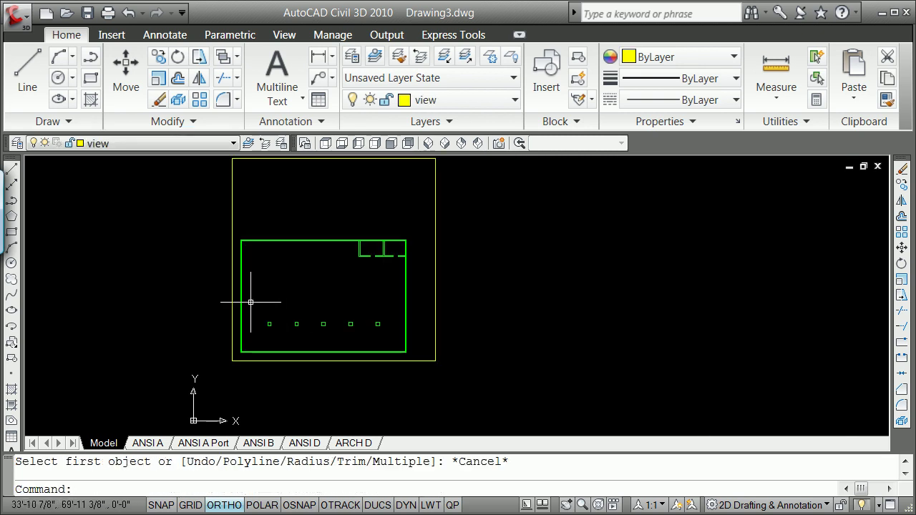
# - Copy the row of five square columns straight up twice at 16' spacing, with Ortho on
pyautogui.click(255, 304)
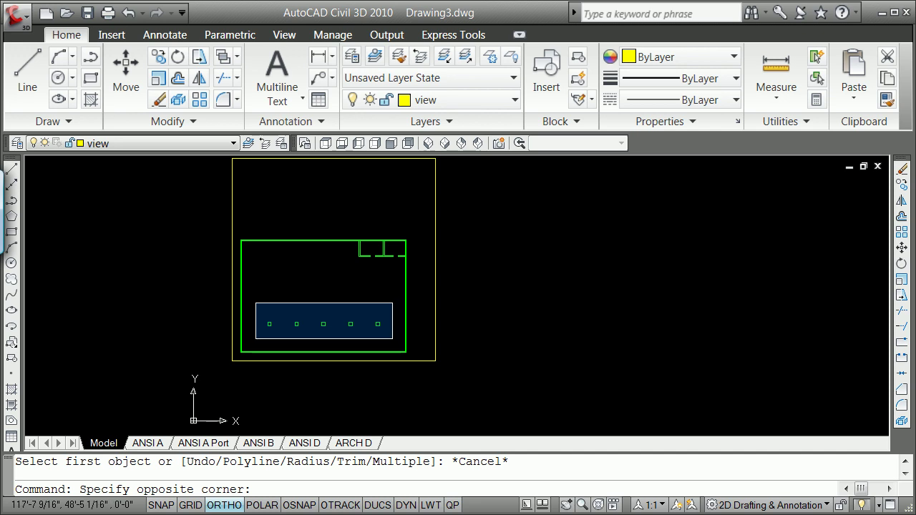
pyautogui.click(393, 338)
pyautogui.scroll(4, 343, 296)
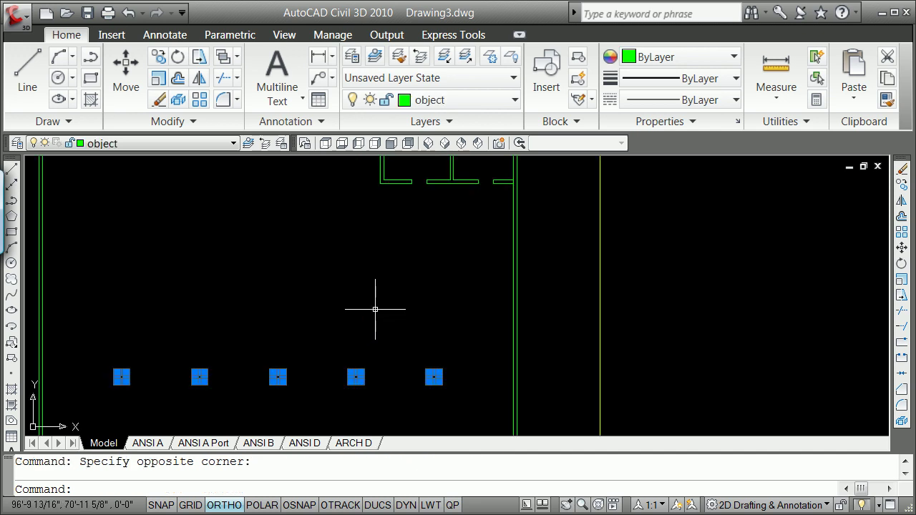
pyautogui.scroll(2, 425, 372)
pyautogui.scroll(3, 439, 381)
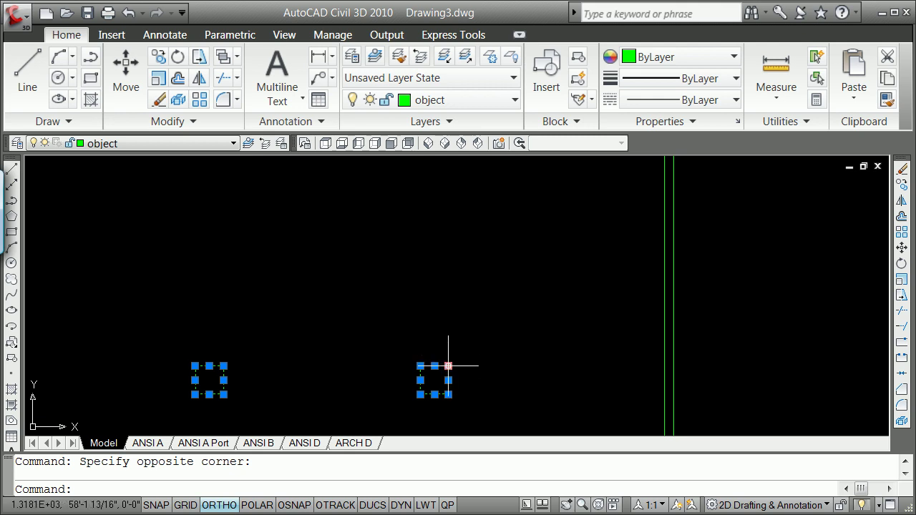
pyautogui.click(448, 366)
pyautogui.press('space')
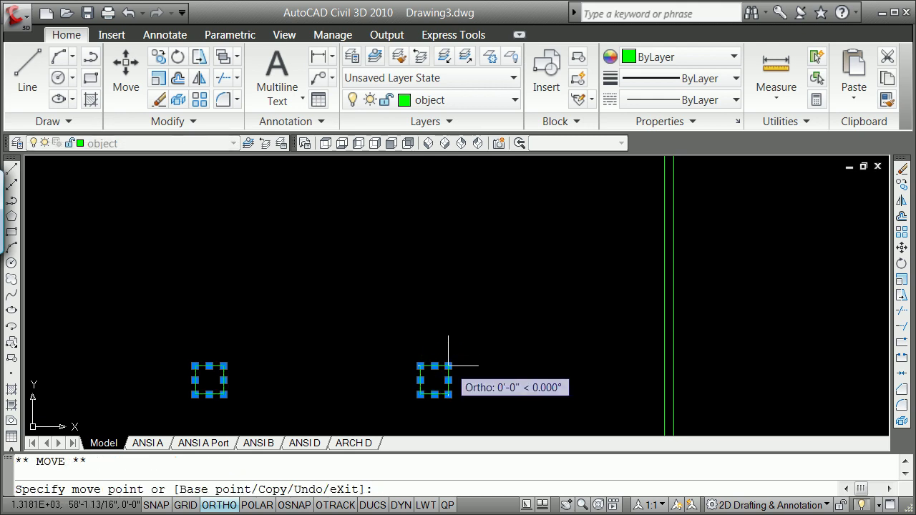
pyautogui.write('c')
pyautogui.press('Return')
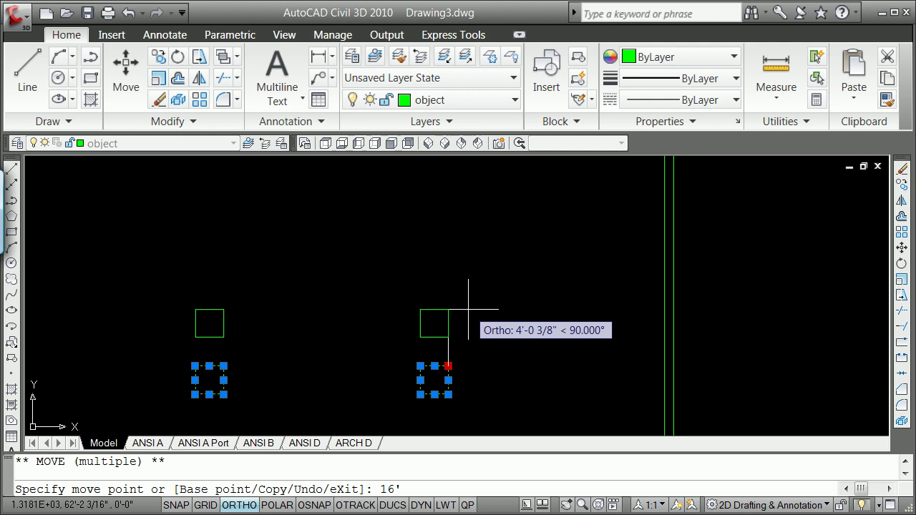
pyautogui.press('Return')
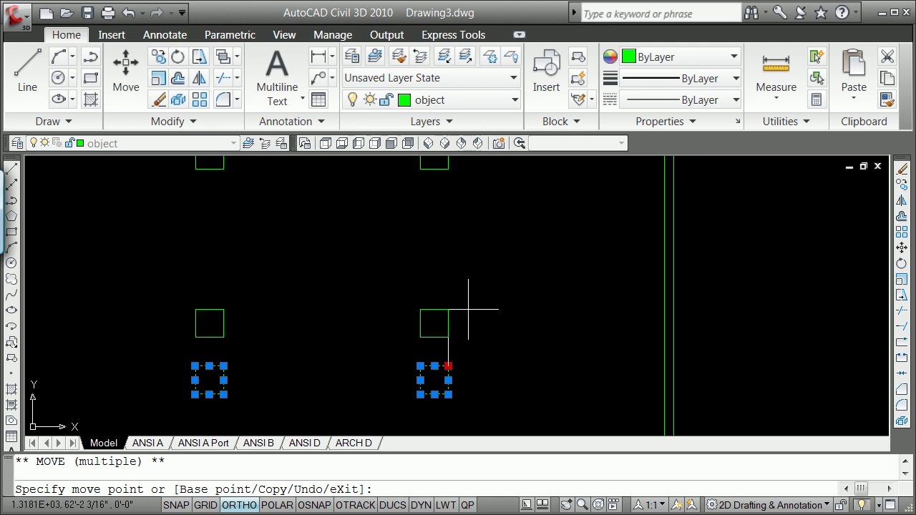
pyautogui.press('Escape')
pyautogui.press('Escape')
pyautogui.scroll(-8, 403, 270)
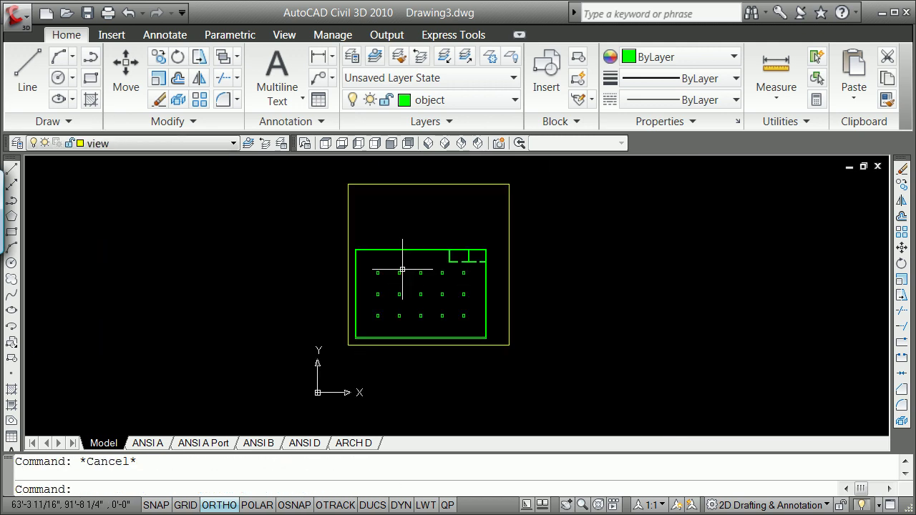
pyautogui.scroll(6, 375, 300)
pyautogui.scroll(-4, 375, 300)
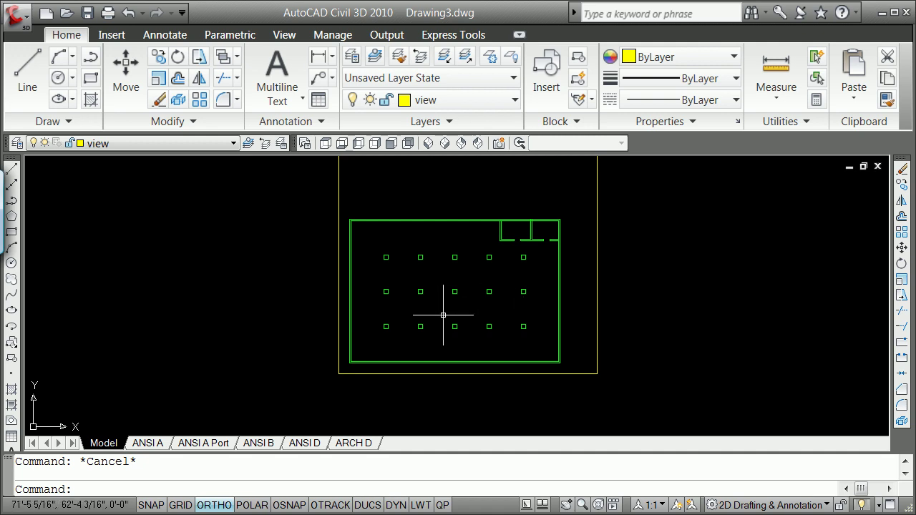
pyautogui.click(377, 247)
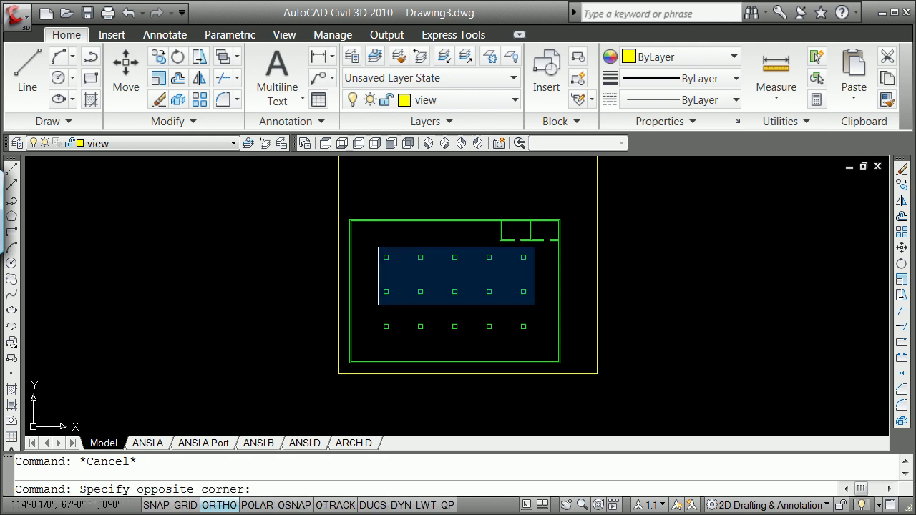
pyautogui.click(536, 295)
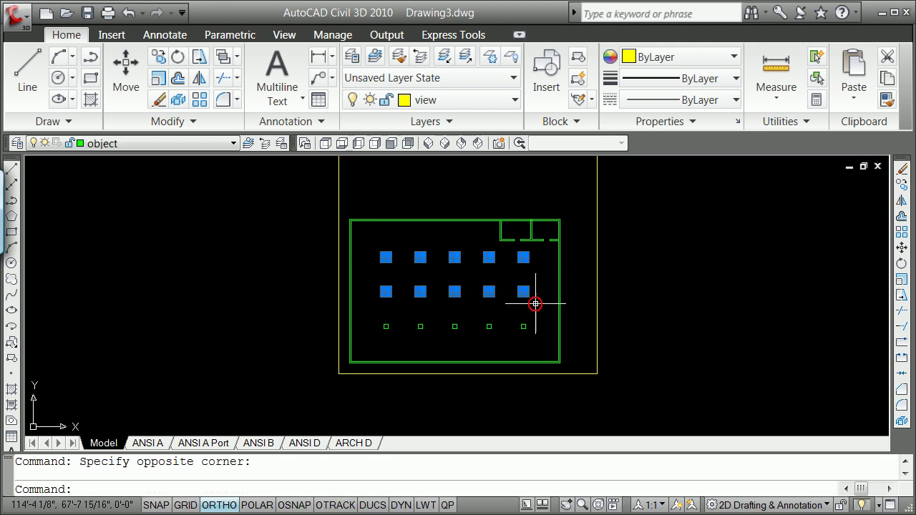
pyautogui.click(412, 343)
pyautogui.click(533, 306)
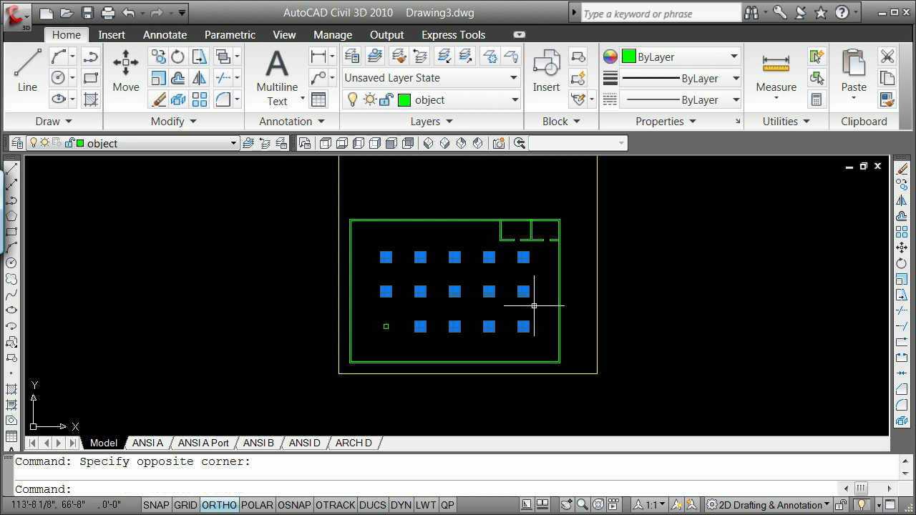
pyautogui.write('f')
pyautogui.press('Return')
pyautogui.scroll(-2, 407, 304)
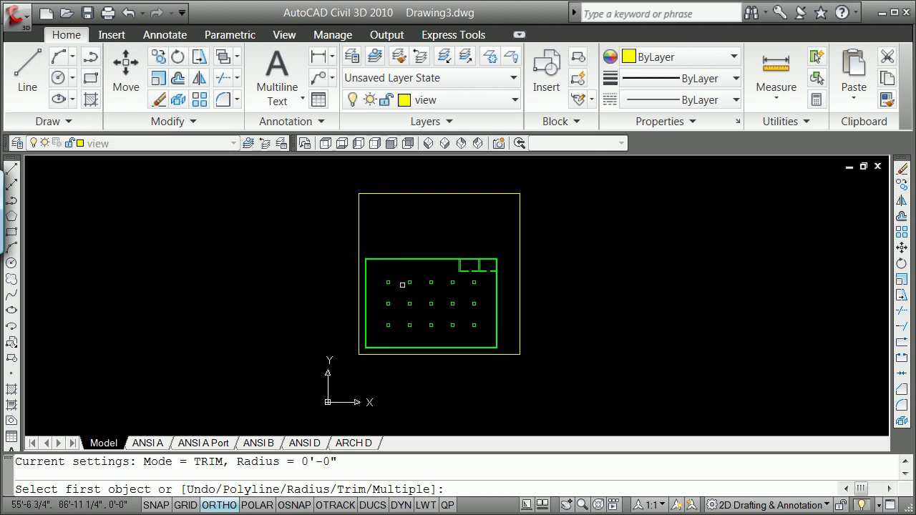
pyautogui.press('Escape')
pyautogui.write('e')
pyautogui.press('Return')
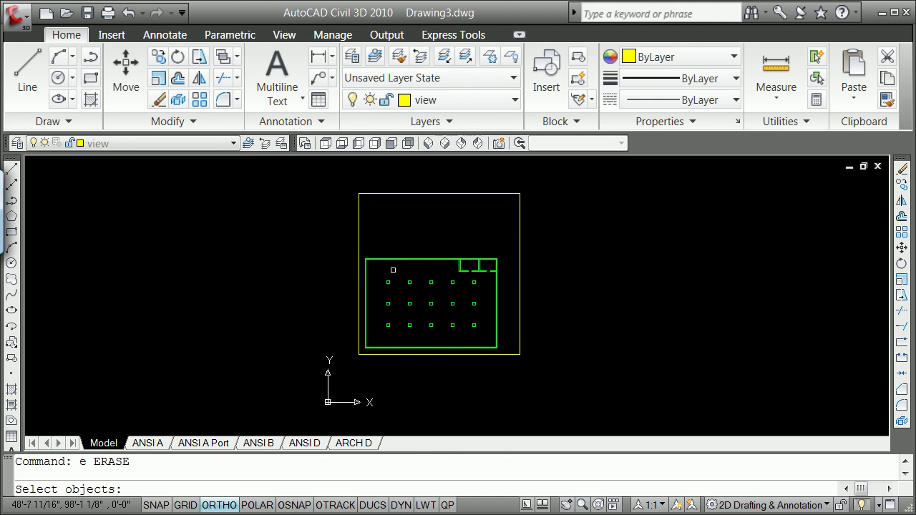
pyautogui.write('w')
pyautogui.press('Return')
pyautogui.press('Escape')
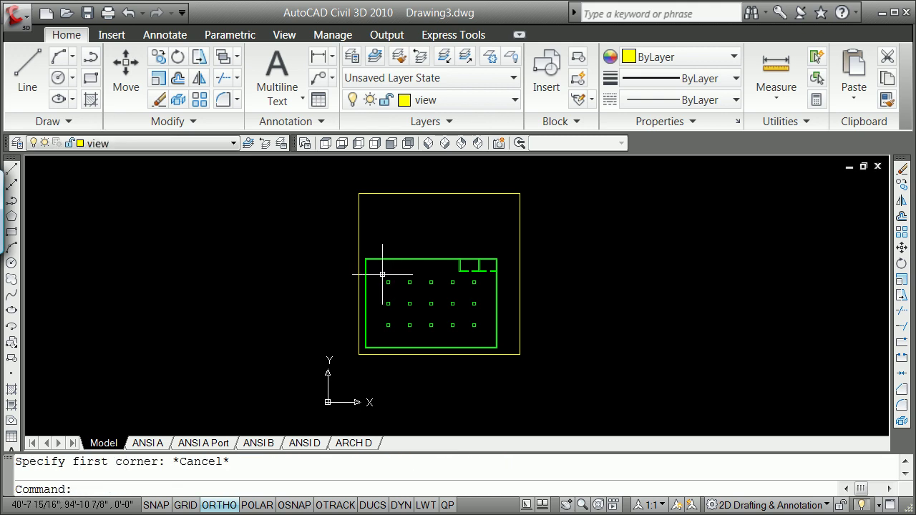
# - Erase all square columns except the lower-left one
pyautogui.click(382, 274)
pyautogui.click(487, 309)
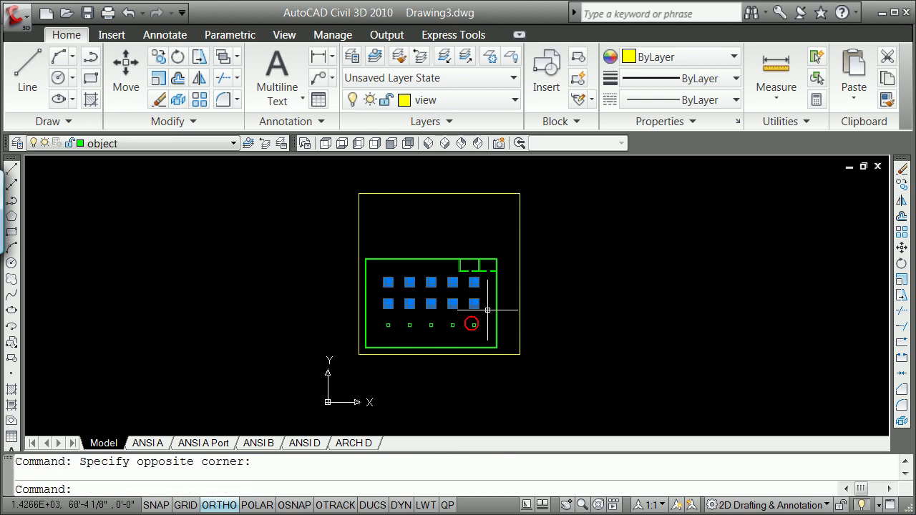
pyautogui.click(403, 331)
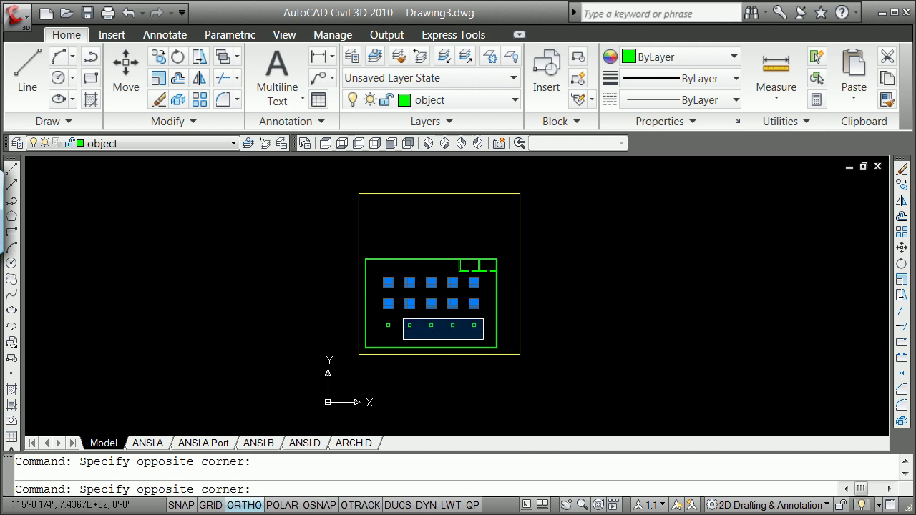
pyautogui.click(494, 342)
pyautogui.press('Delete')
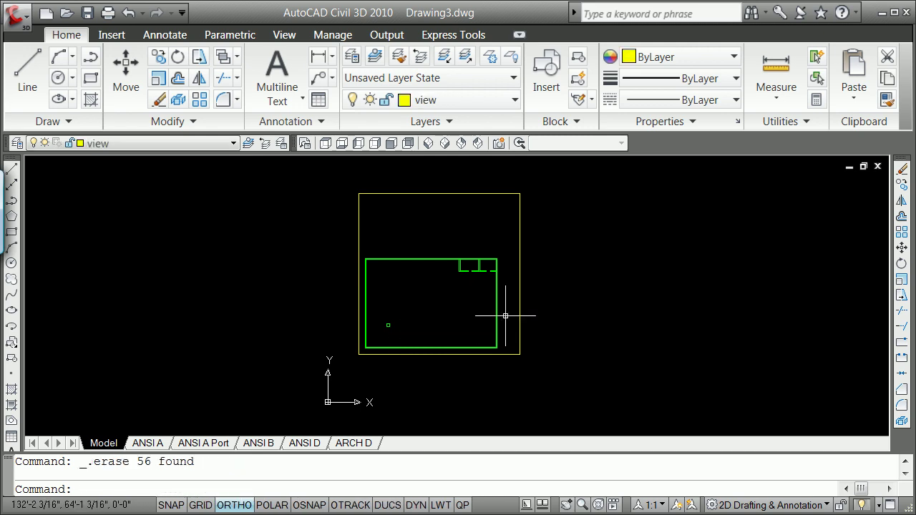
pyautogui.scroll(5, 385, 315)
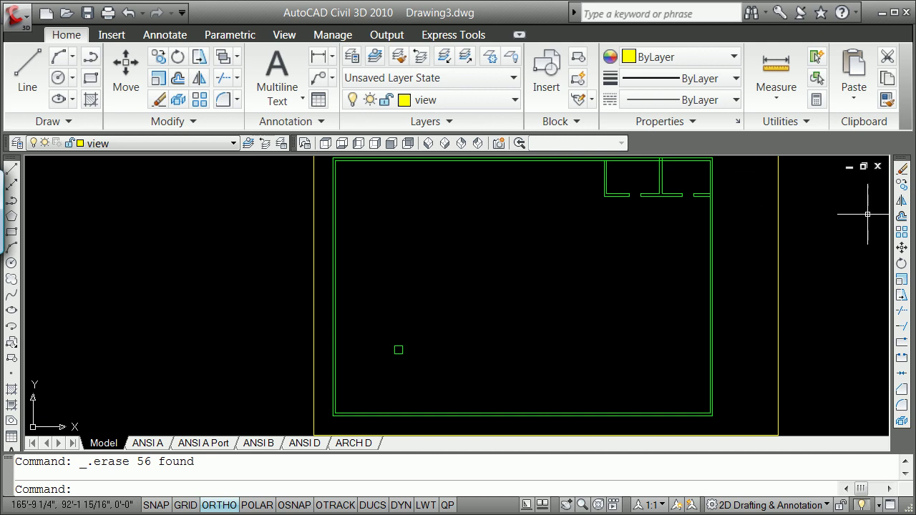
pyautogui.click(903, 232)
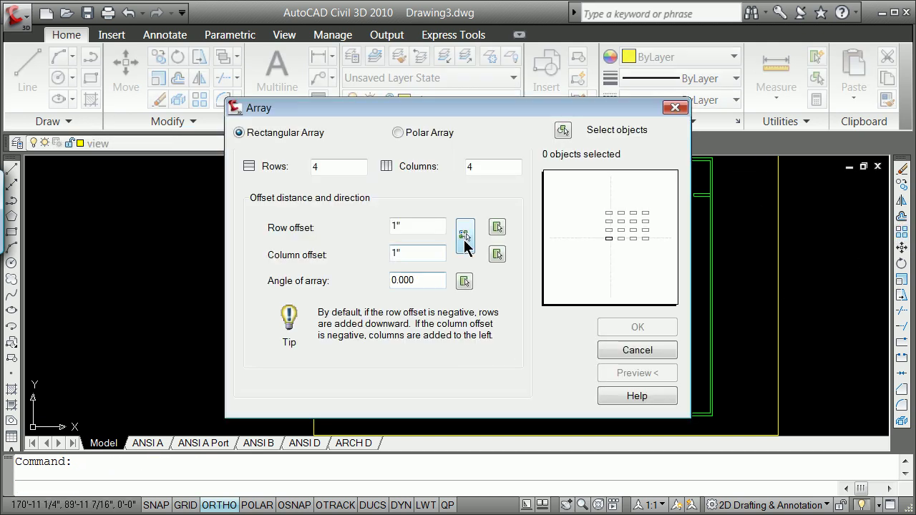
pyautogui.click(612, 350)
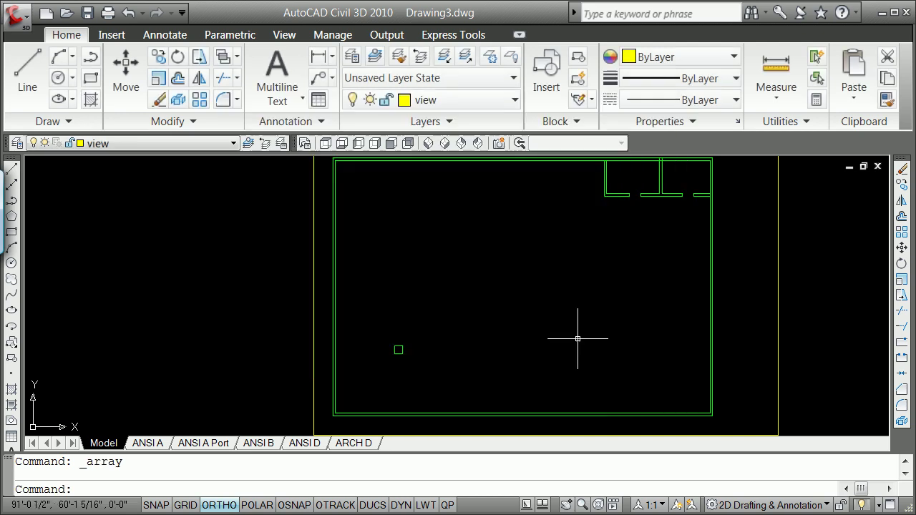
# - Make a rectangular array of the remaining square column with the command-line -ARRAY: 3 rows and 5 columns, 16' apart in both directions
pyautogui.write('-array')
pyautogui.press('Return')
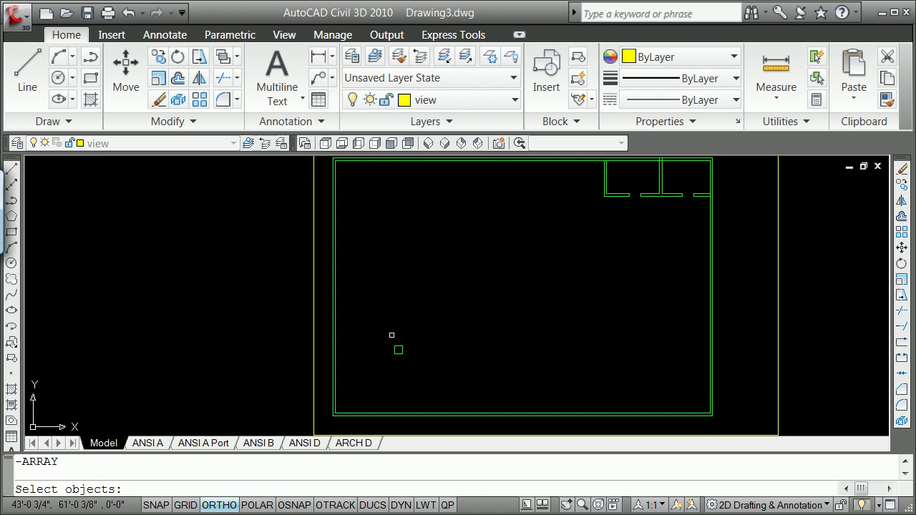
pyautogui.click(383, 332)
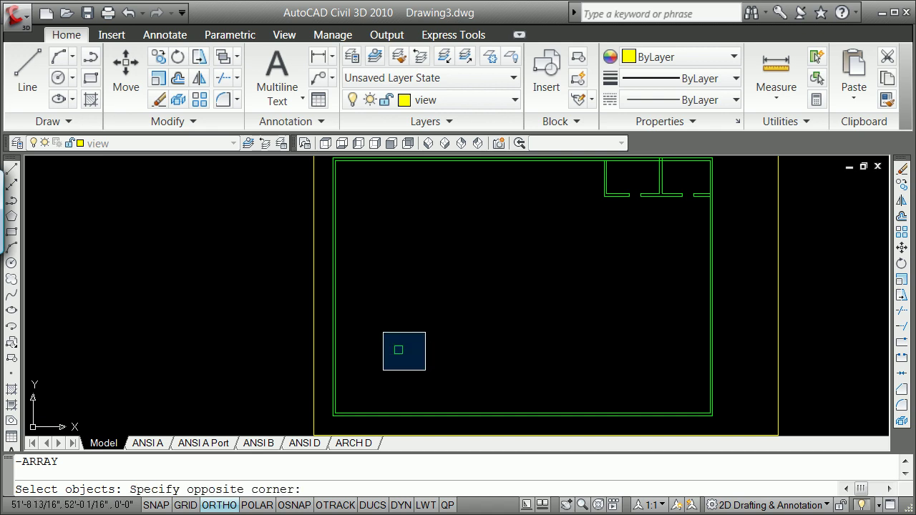
pyautogui.click(425, 370)
pyautogui.press('Return')
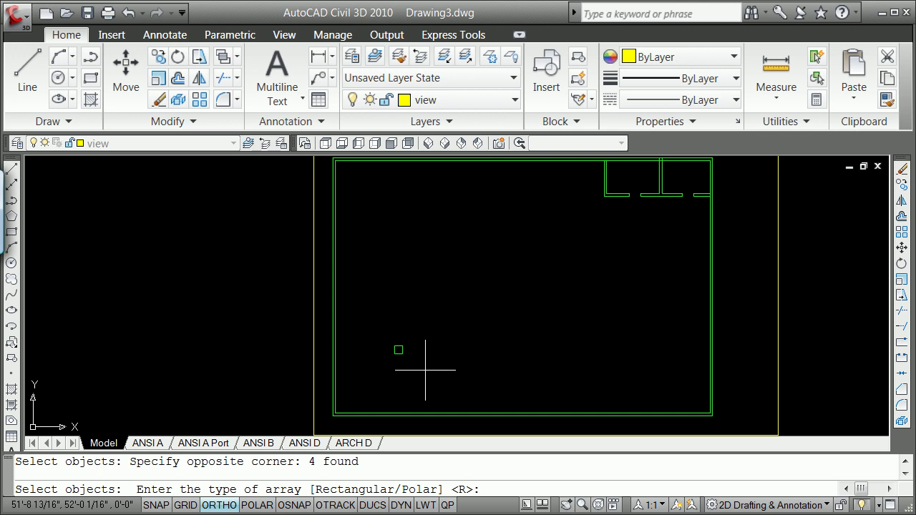
pyautogui.write('r')
pyautogui.press('Return')
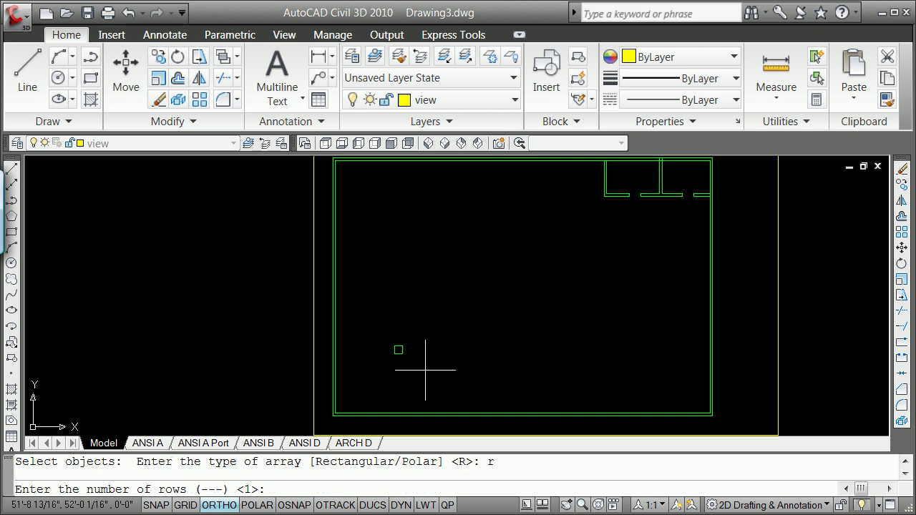
pyautogui.write('3')
pyautogui.press('Return')
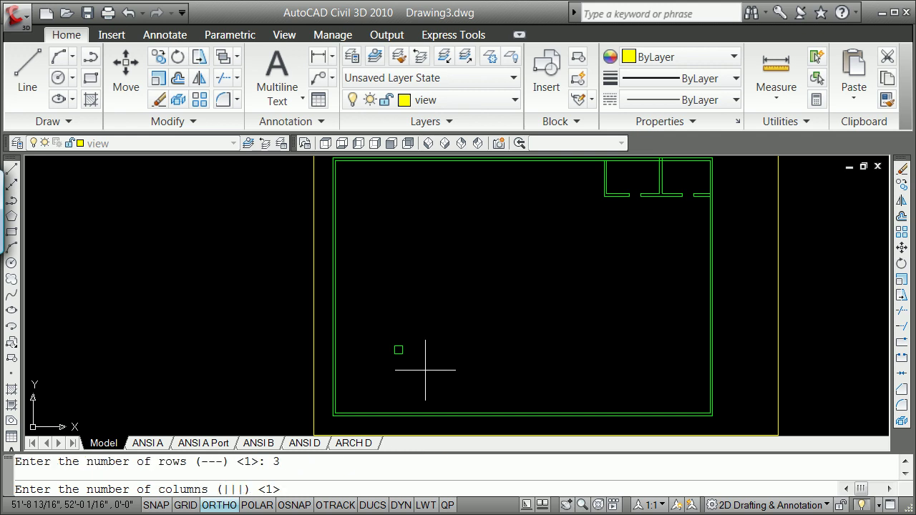
pyautogui.write('5')
pyautogui.press('Return')
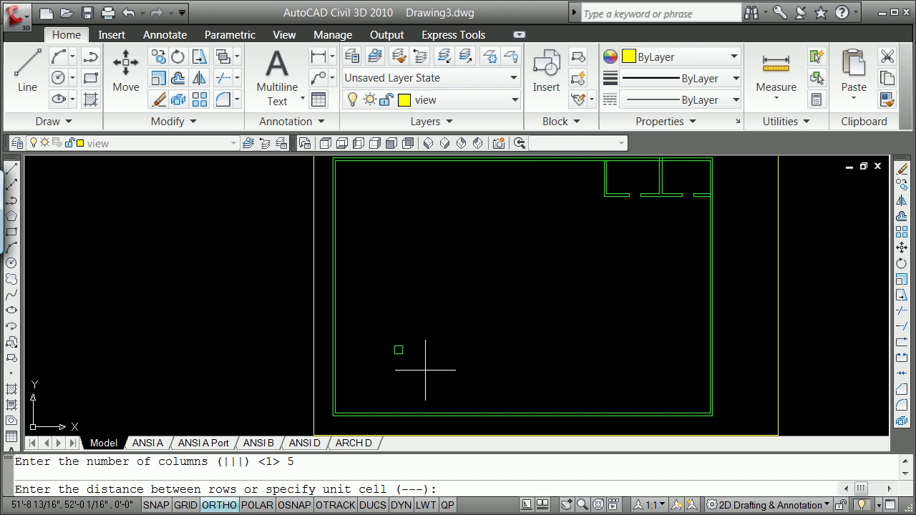
pyautogui.write('16')
pyautogui.press('Return')
pyautogui.write("16'")
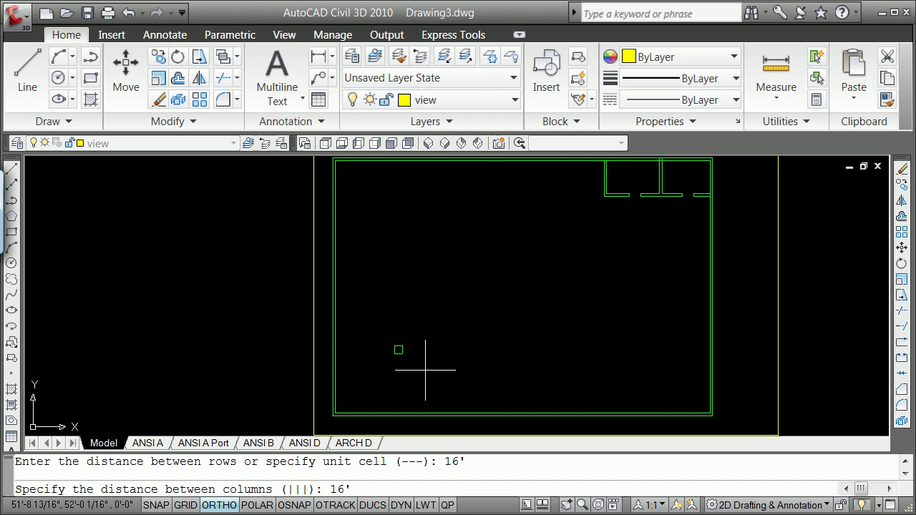
pyautogui.press('Return')
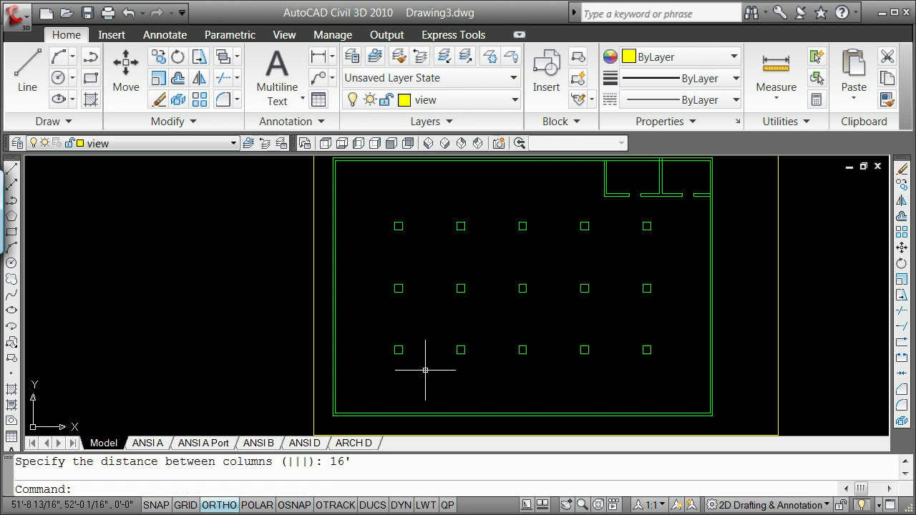
pyautogui.scroll(-2, 440, 327)
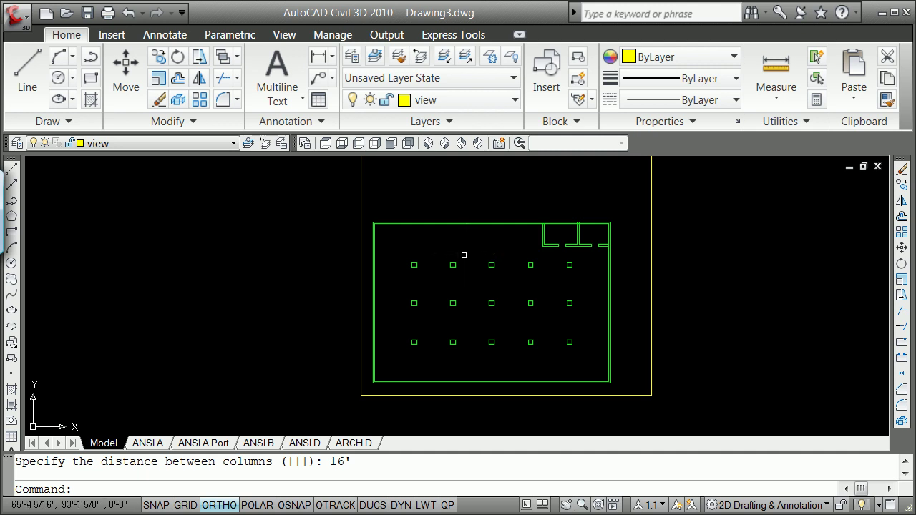
pyautogui.scroll(1, 456, 255)
pyautogui.scroll(-1, 456, 254)
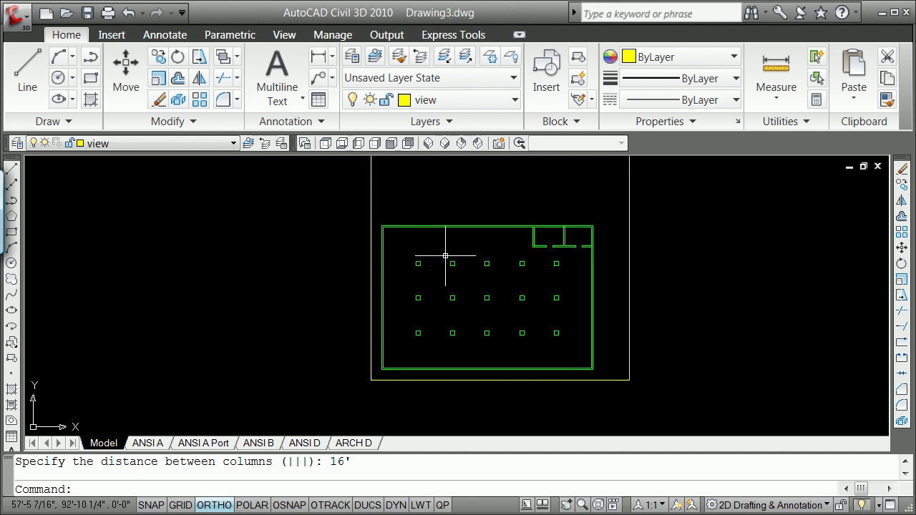
pyautogui.scroll(-2, 442, 291)
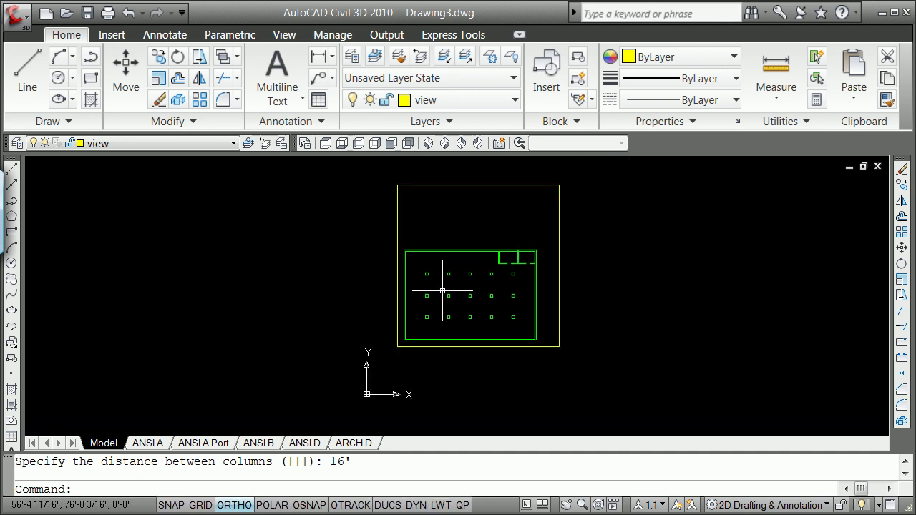
# - Set the thickness of all the floor plan's green walls, partitions and square columns to 8'
pyautogui.scroll(2, 443, 291)
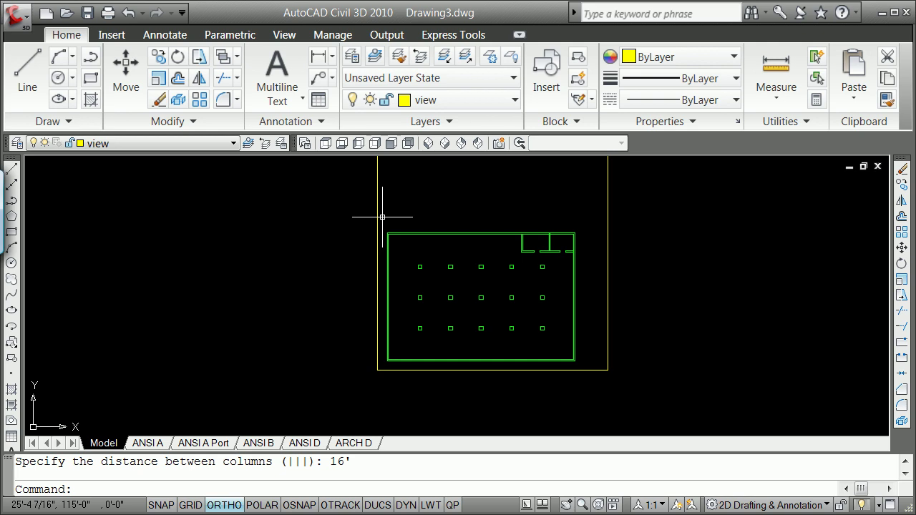
pyautogui.click(384, 210)
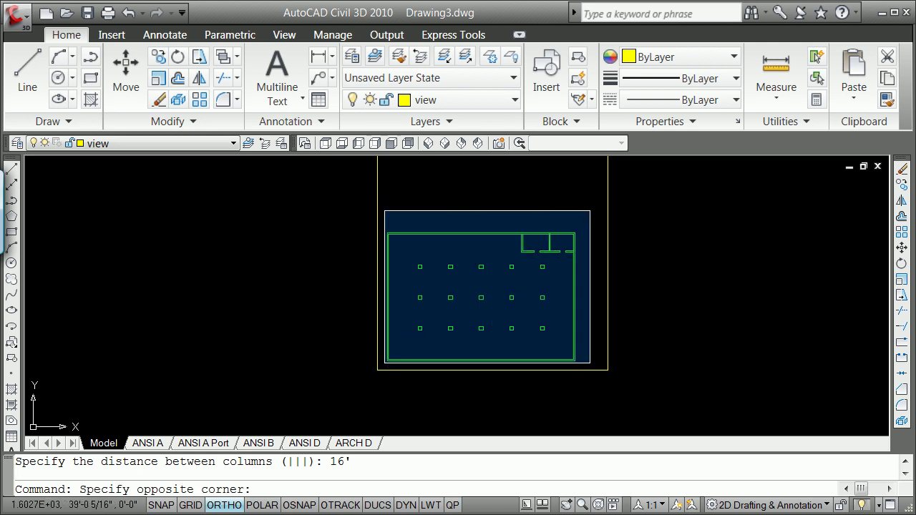
pyautogui.click(592, 362)
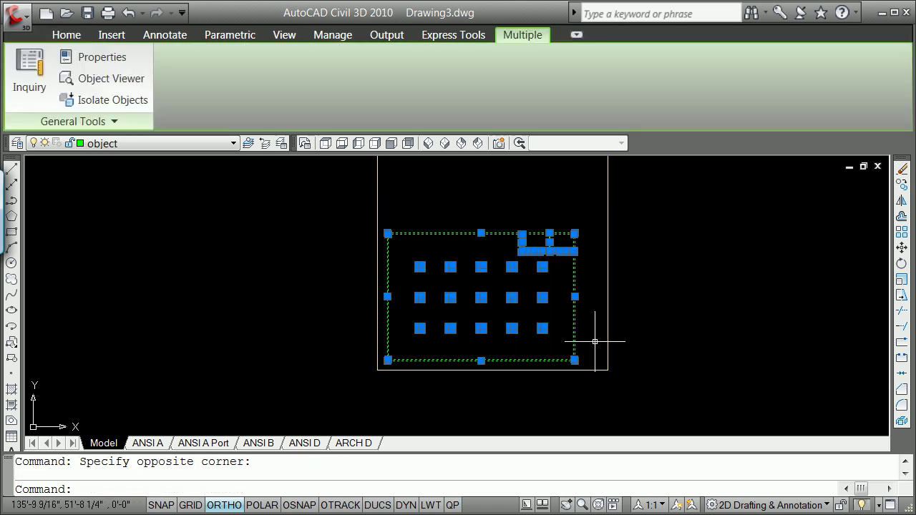
pyautogui.rightClick(676, 250)
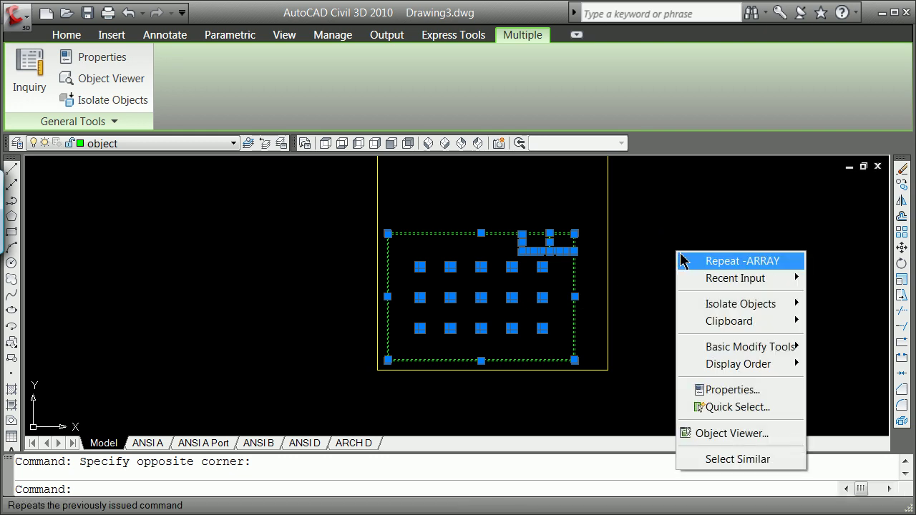
pyautogui.click(733, 394)
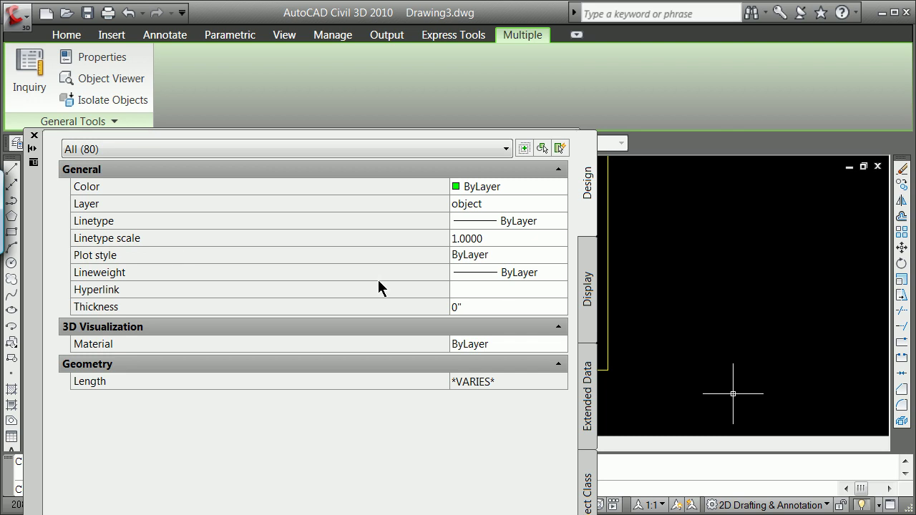
pyautogui.click(458, 312)
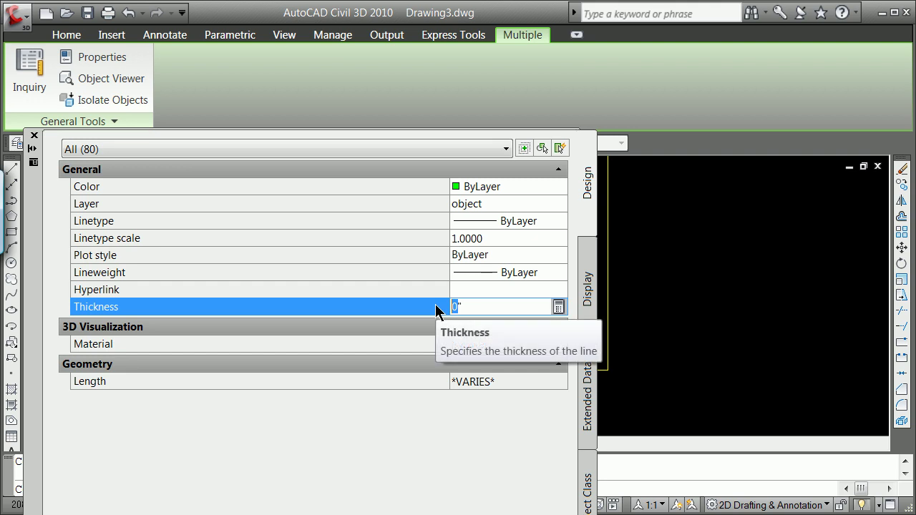
pyautogui.press('Escape')
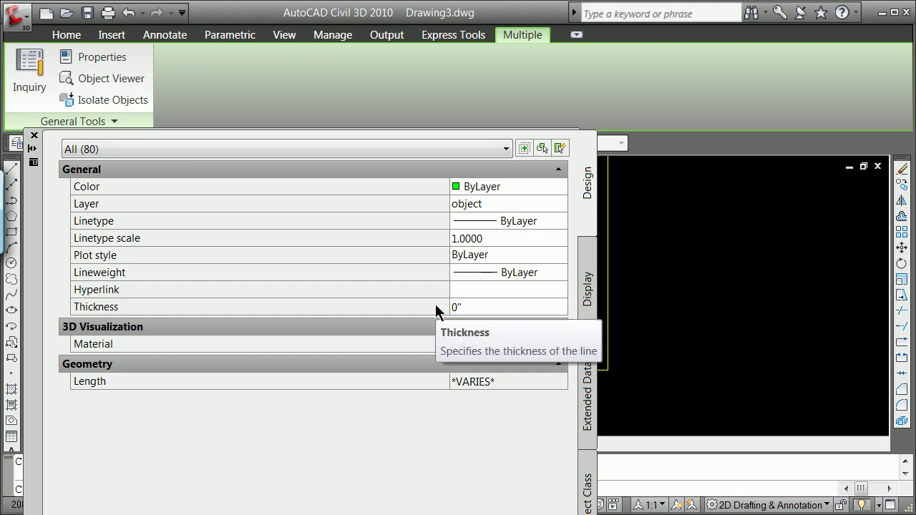
pyautogui.click(446, 307)
pyautogui.write("8'")
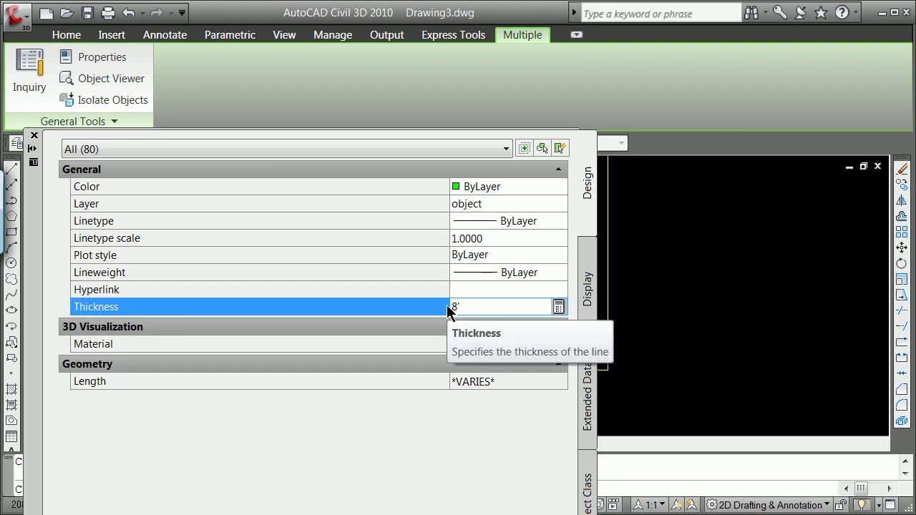
pyautogui.press('Return')
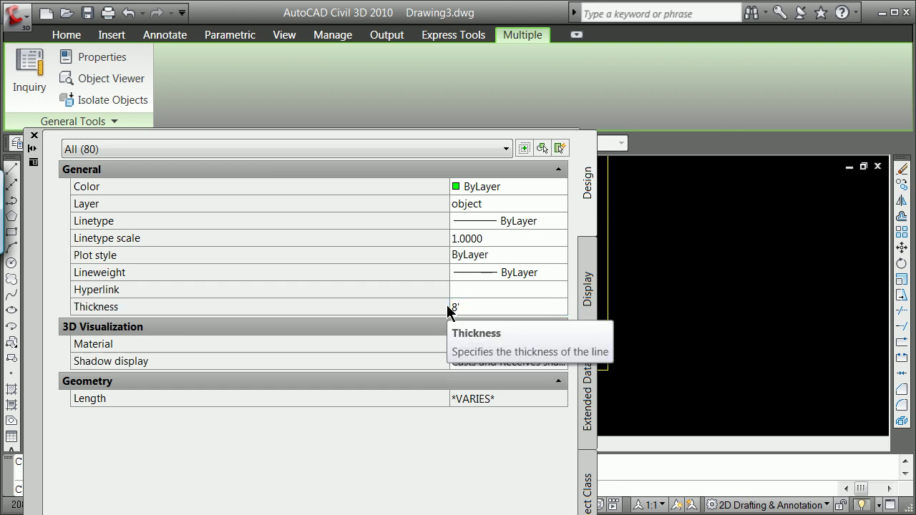
pyautogui.click(32, 133)
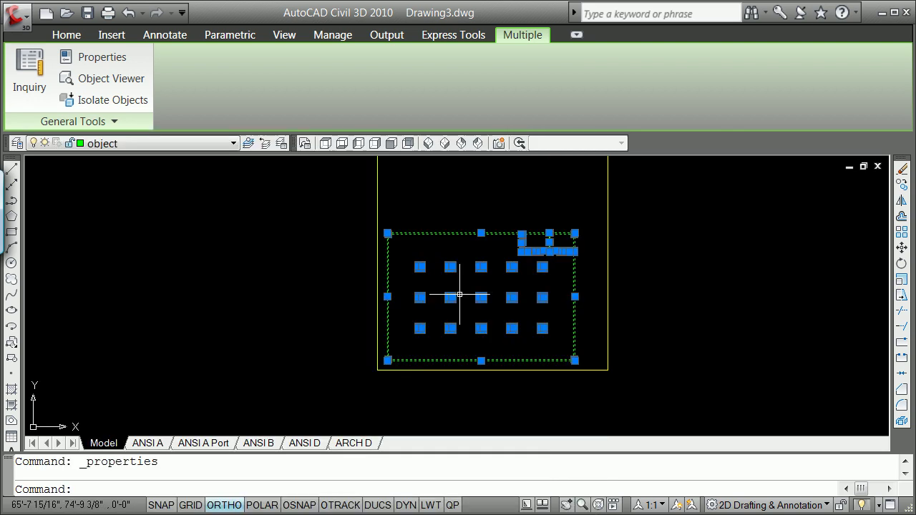
pyautogui.press('Escape')
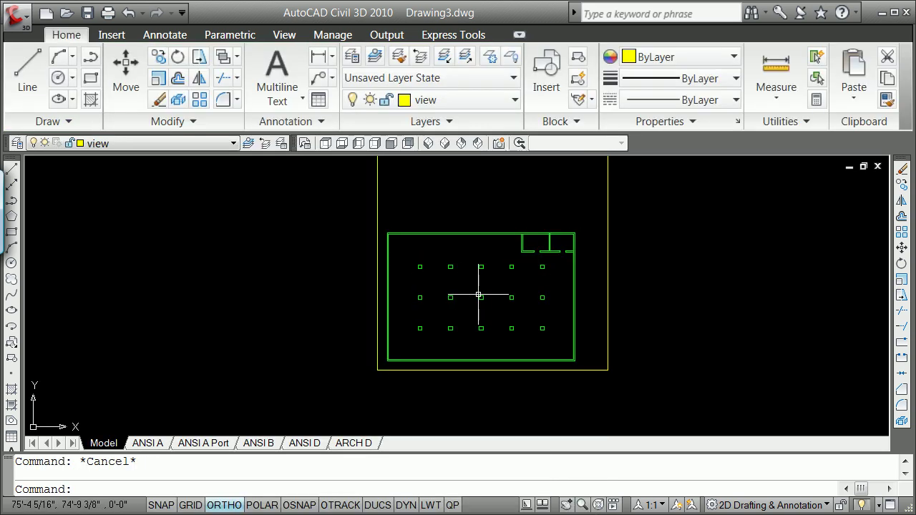
# - Orbit to a tilted 3D view with the steering wheel to inspect the walls and columns, and return to plan view of the current UCS
pyautogui.click(599, 504)
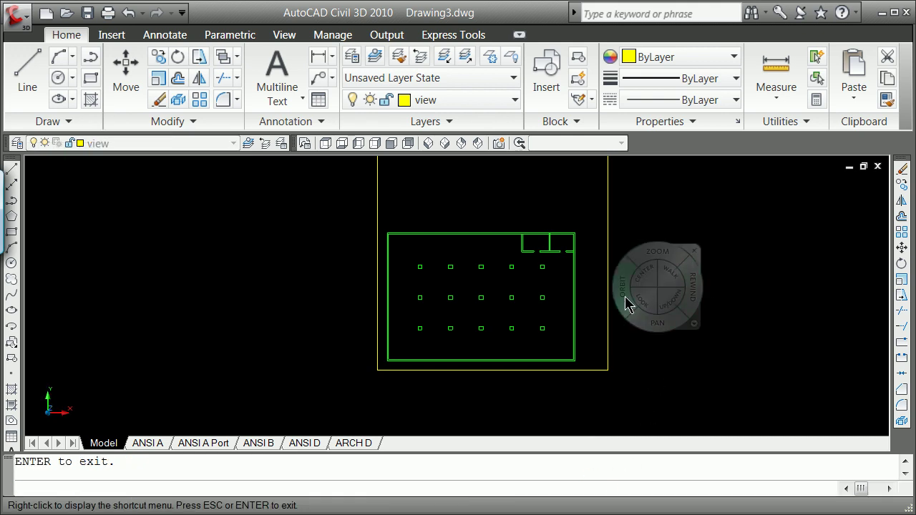
pyautogui.moveTo(626, 299); pyautogui.dragTo(601, 244)
pyautogui.press('Escape')
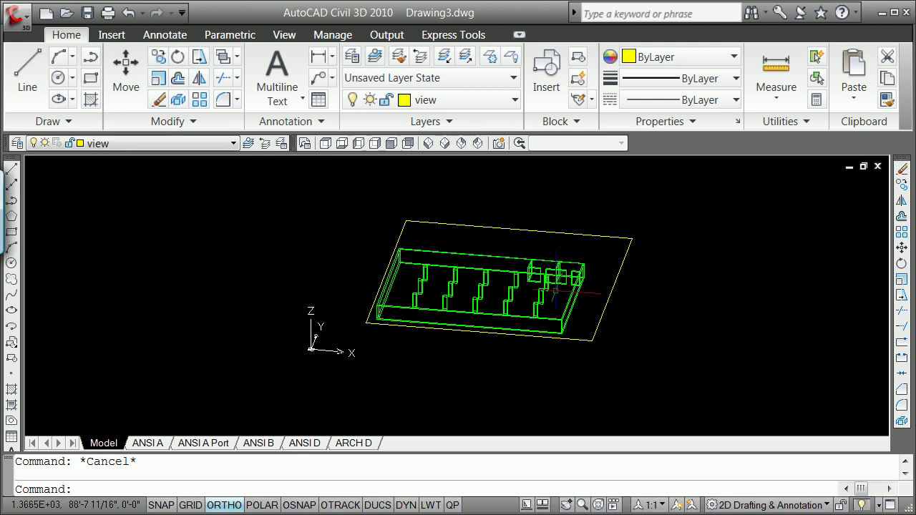
pyautogui.scroll(3, 558, 289)
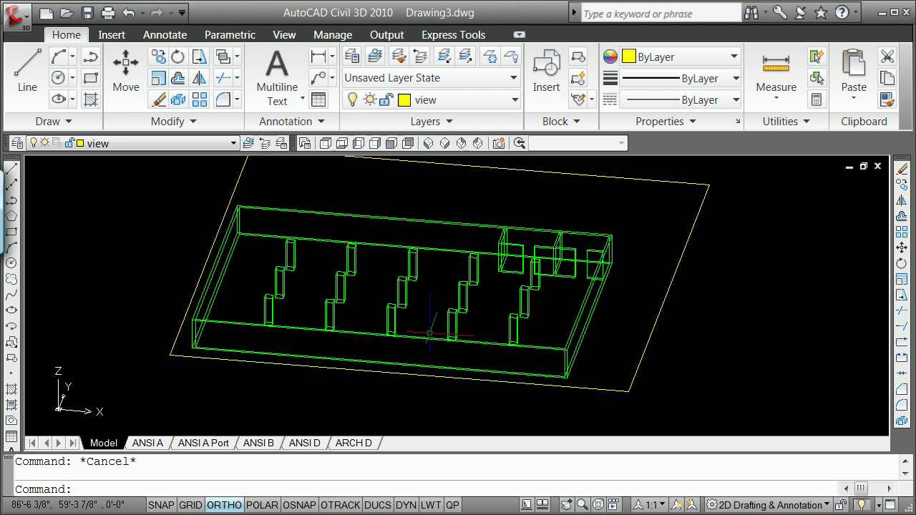
pyautogui.write('plan')
pyautogui.press('Return')
pyautogui.press('Return')
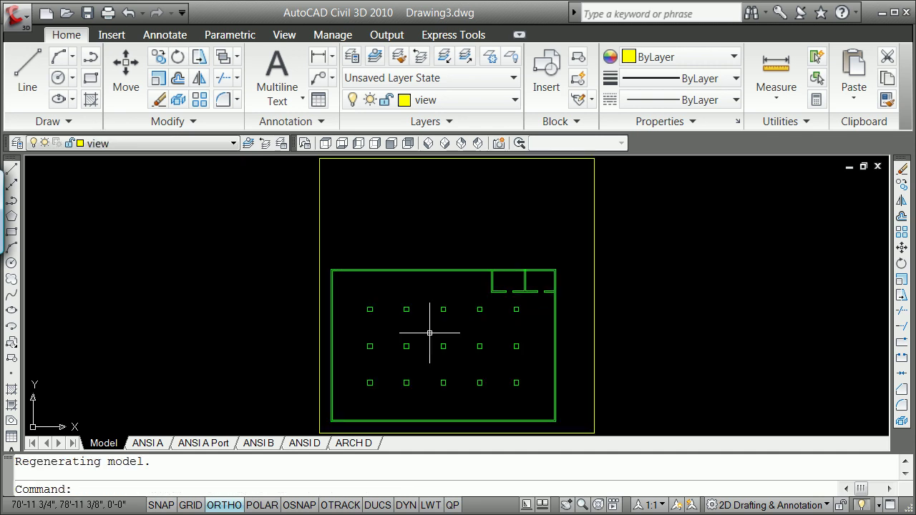
# - Save a windowed view named plotview from the yellow border's upper-left to lower-right endpoint with -VIEW, and restore that view
pyautogui.scroll(-2, 394, 352)
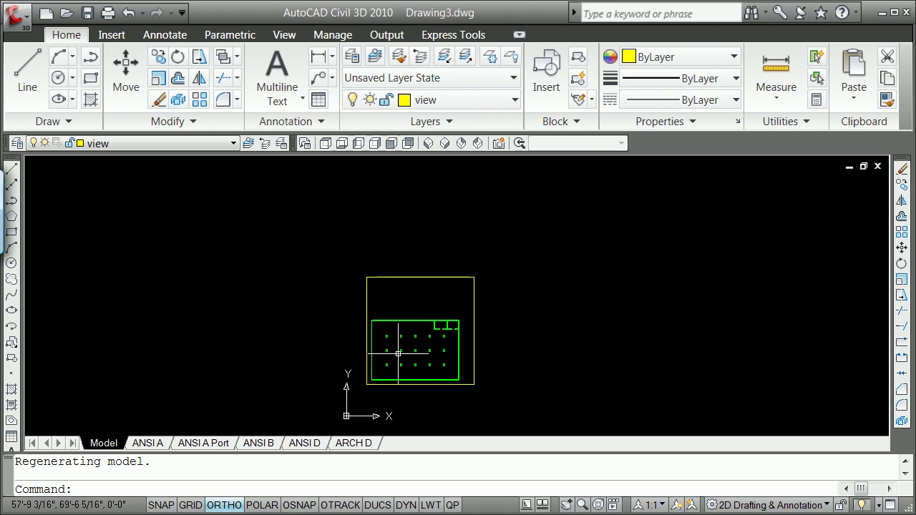
pyautogui.write('-v')
pyautogui.press('Return')
pyautogui.write('w')
pyautogui.press('Return')
pyautogui.write('plotview')
pyautogui.press('Return')
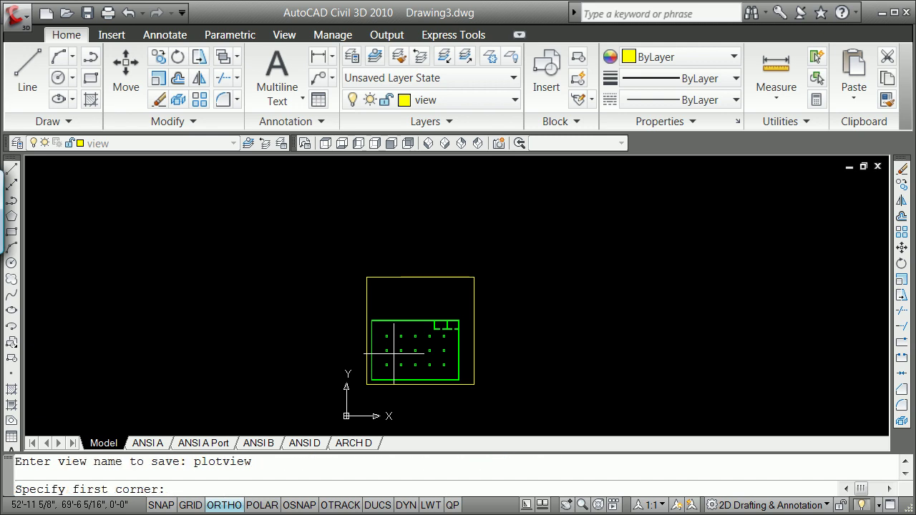
pyautogui.keyDown('shift'); pyautogui.rightClick(334, 218); pyautogui.keyUp('shift')
pyautogui.click(407, 308)
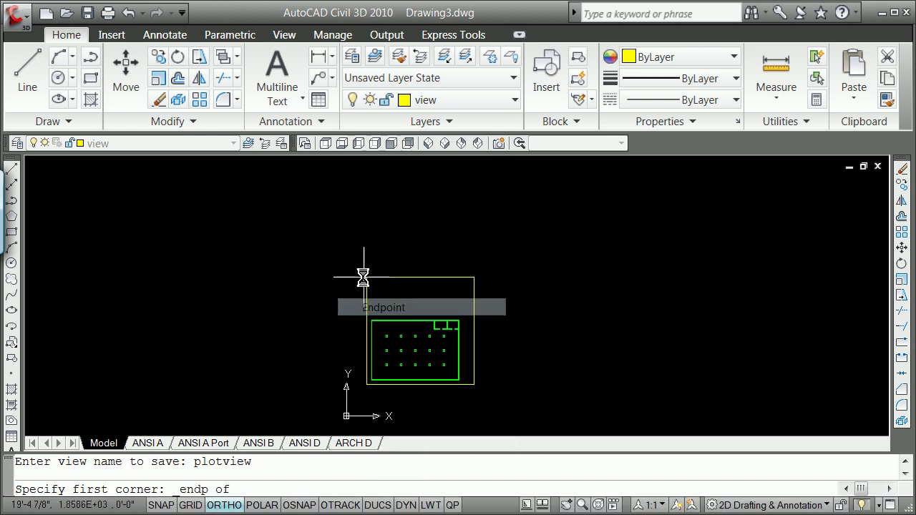
pyautogui.click(366, 277)
pyautogui.keyDown('shift'); pyautogui.rightClick(534, 285); pyautogui.keyUp('shift')
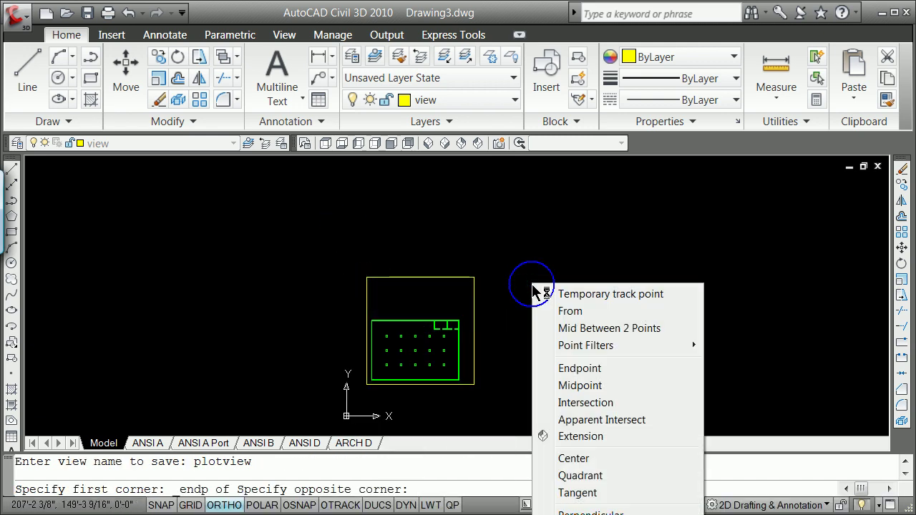
pyautogui.click(560, 368)
pyautogui.click(473, 384)
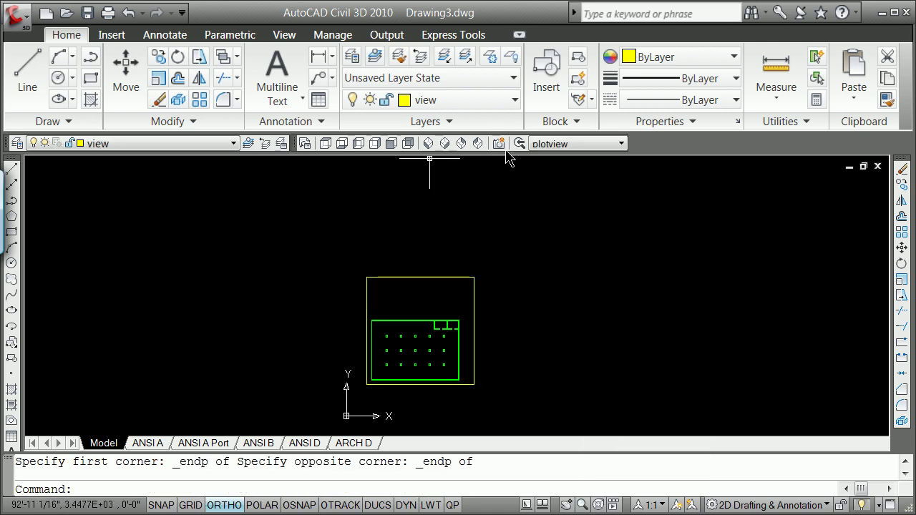
pyautogui.click(621, 144)
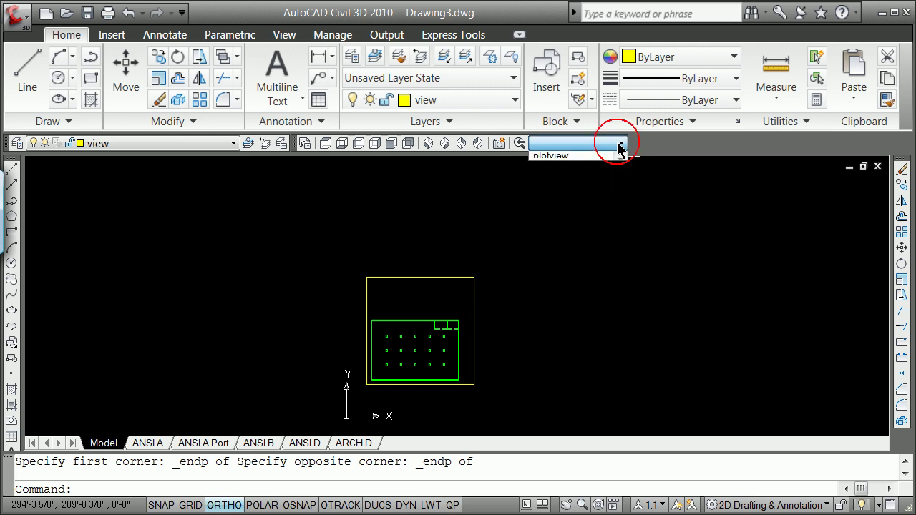
pyautogui.click(586, 153)
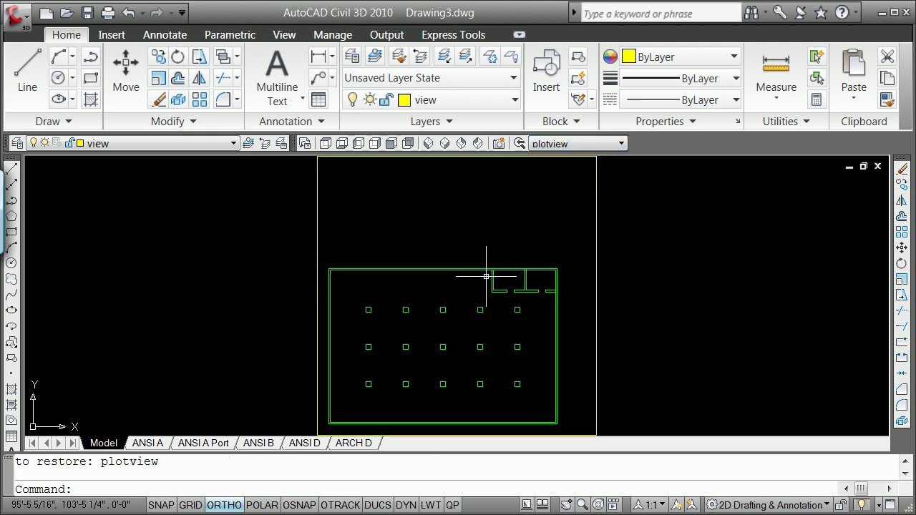